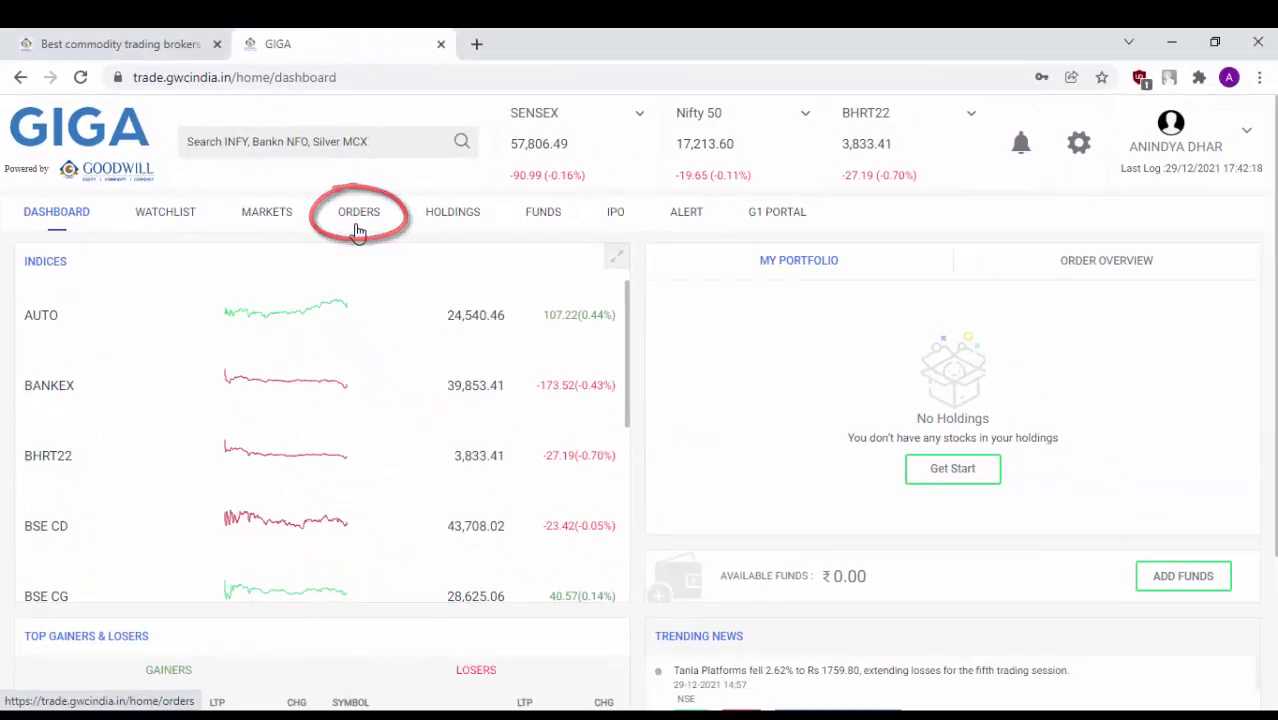
Open the order book and view the SBIN rejection reason, 'RMS: Auto Square Off Block'.
{"action": "left_click", "coordinate": [358, 215]}
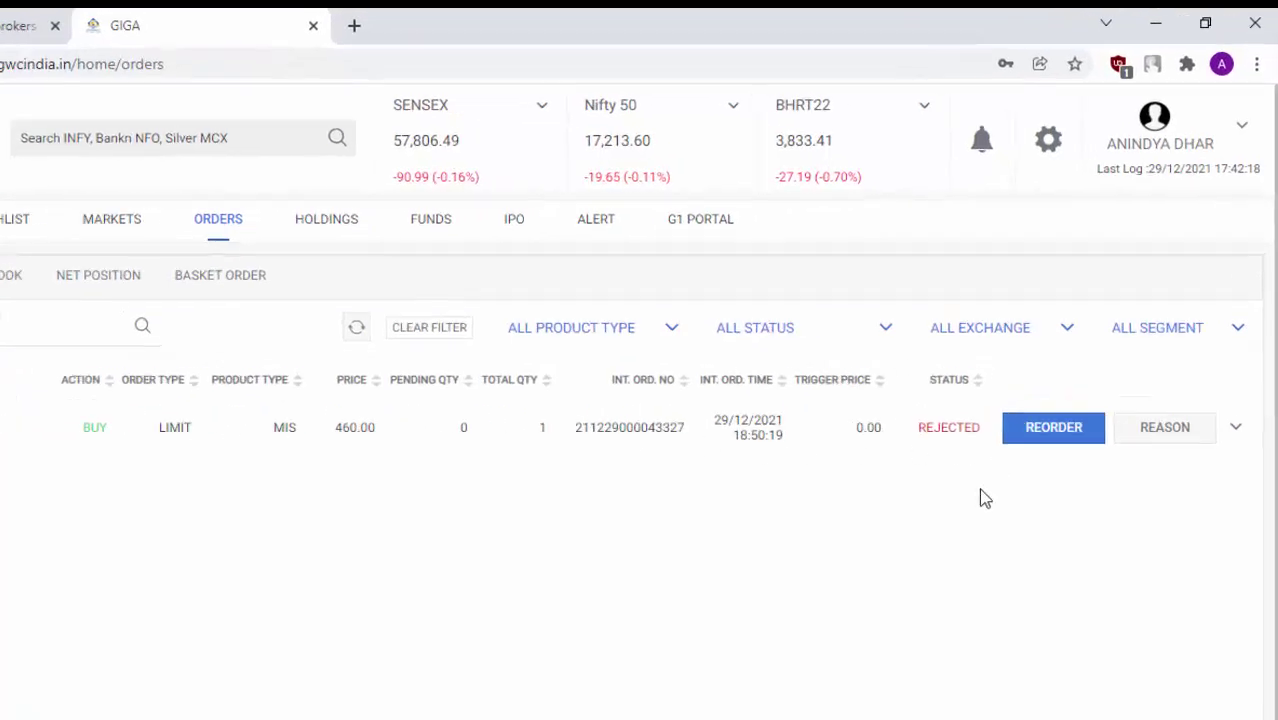
{"action": "left_click", "coordinate": [1163, 430]}
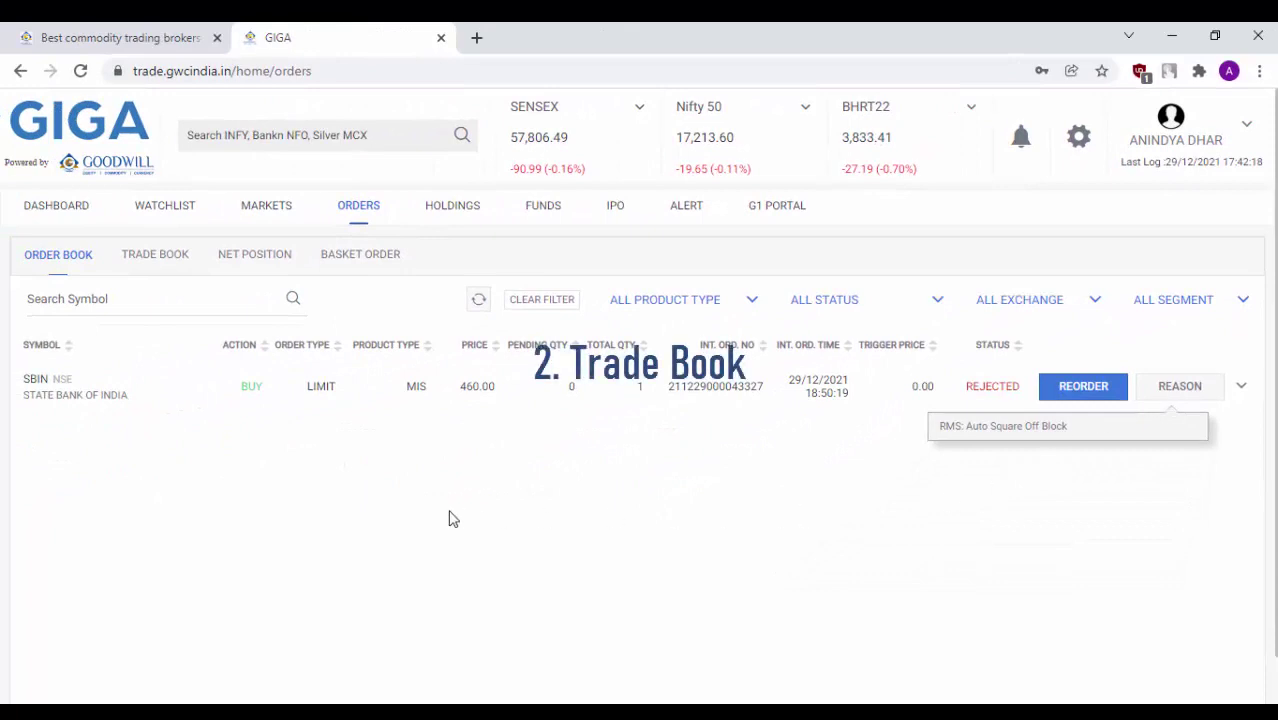
{"action": "left_click", "coordinate": [156, 262]}
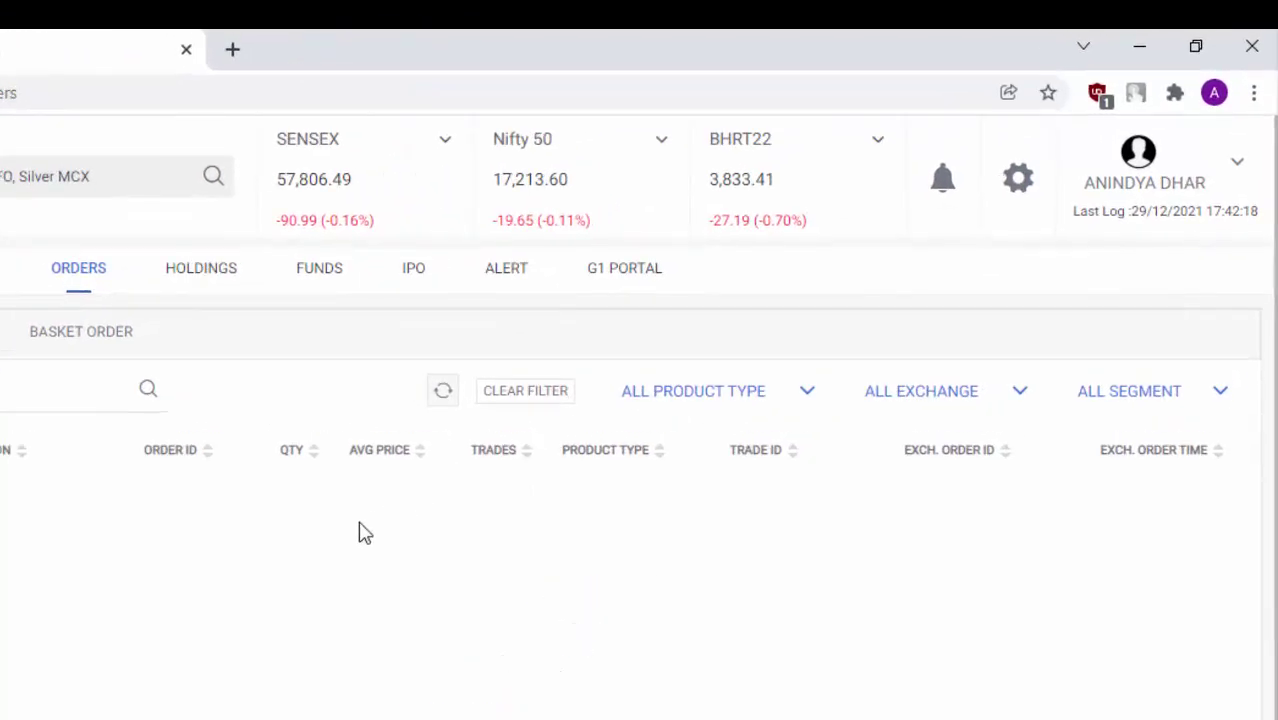
{"action": "left_click", "coordinate": [807, 393]}
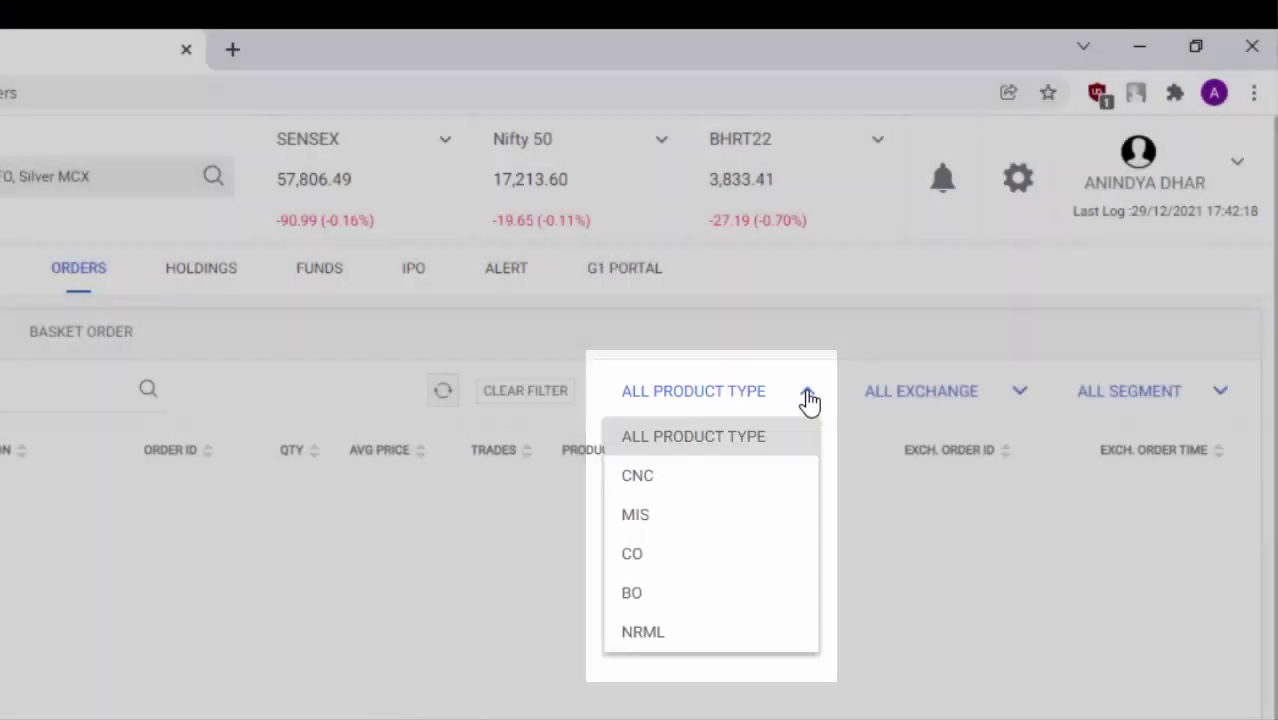
{"action": "left_click", "coordinate": [807, 400]}
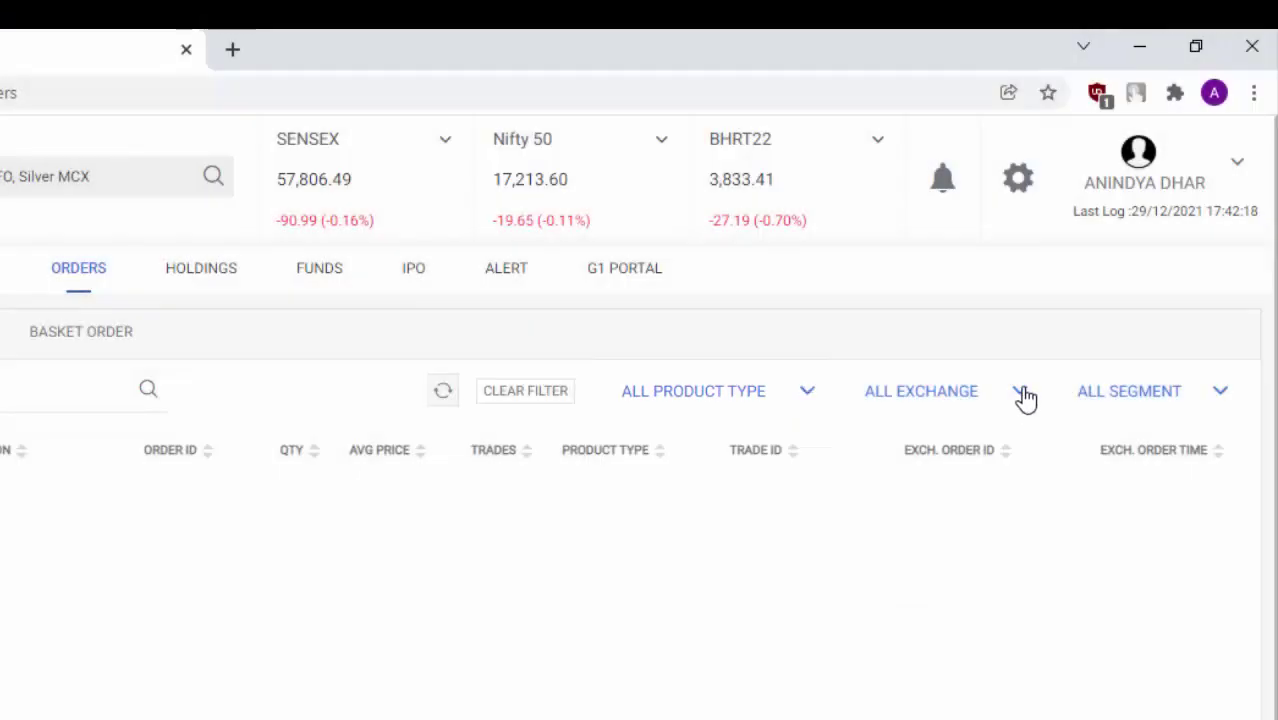
{"action": "left_click", "coordinate": [1024, 395]}
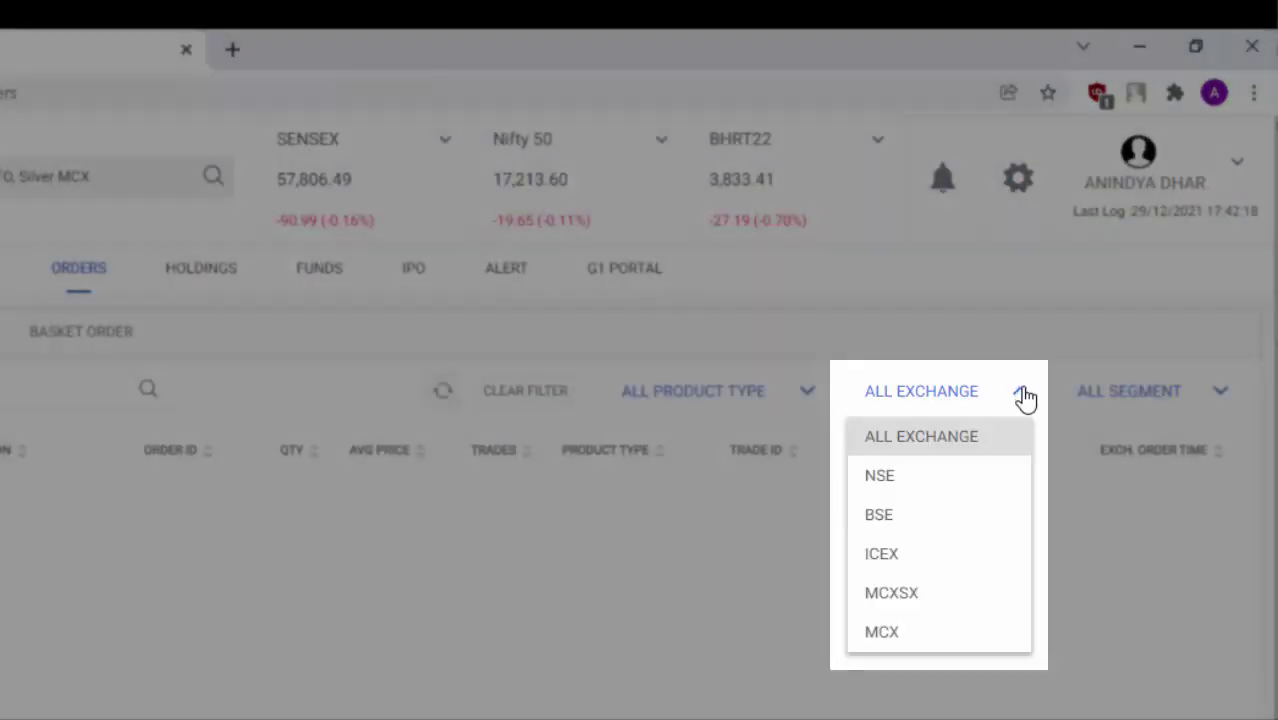
{"action": "left_click", "coordinate": [1023, 397]}
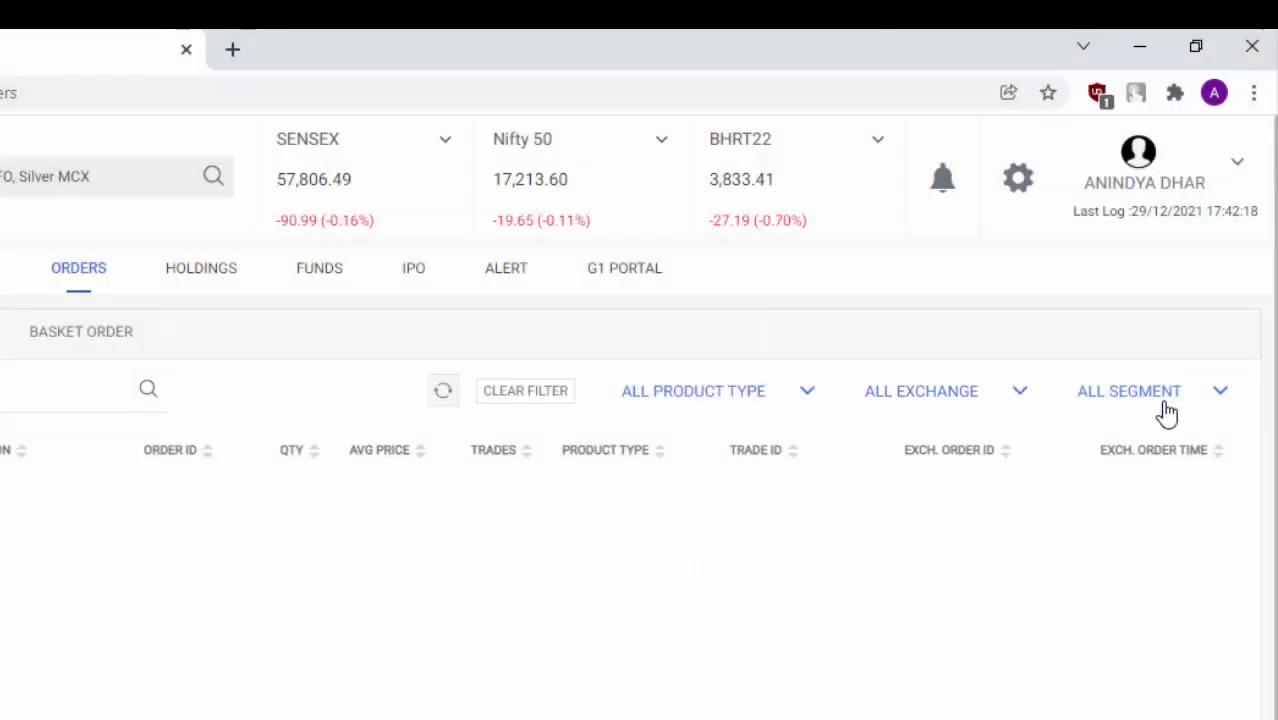
{"action": "left_click", "coordinate": [1220, 396]}
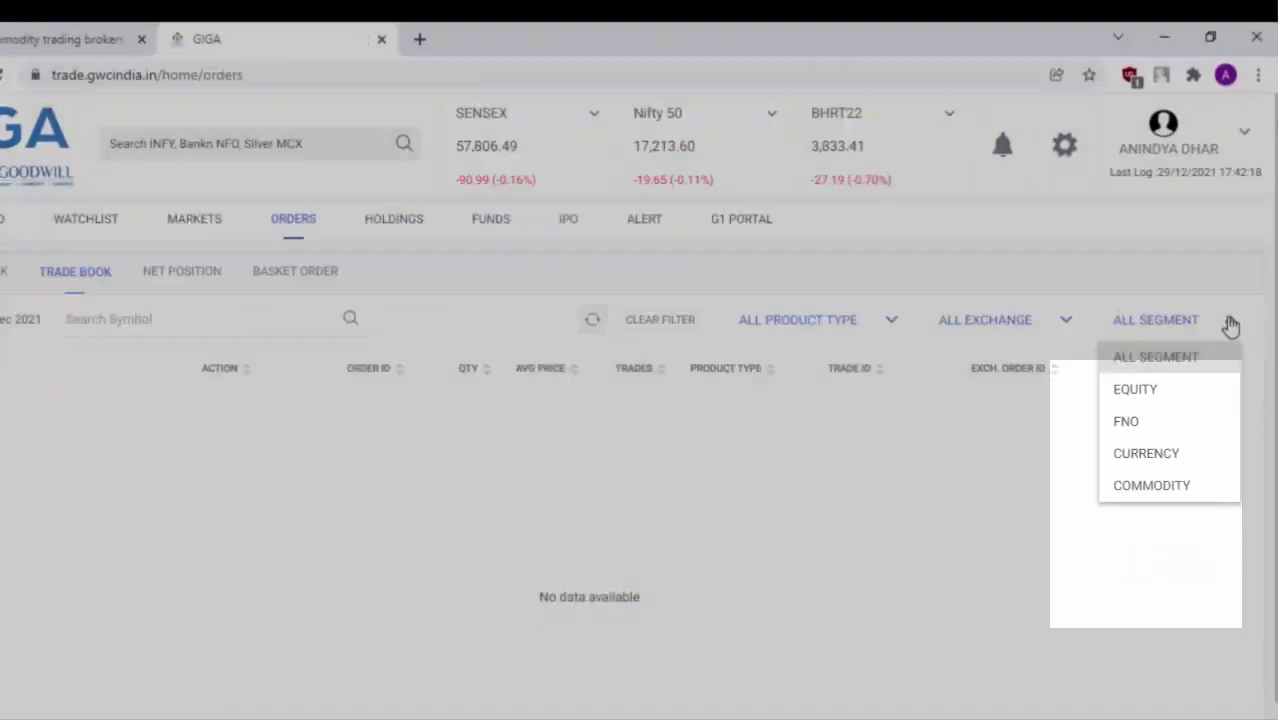
{"action": "left_click", "coordinate": [1230, 326]}
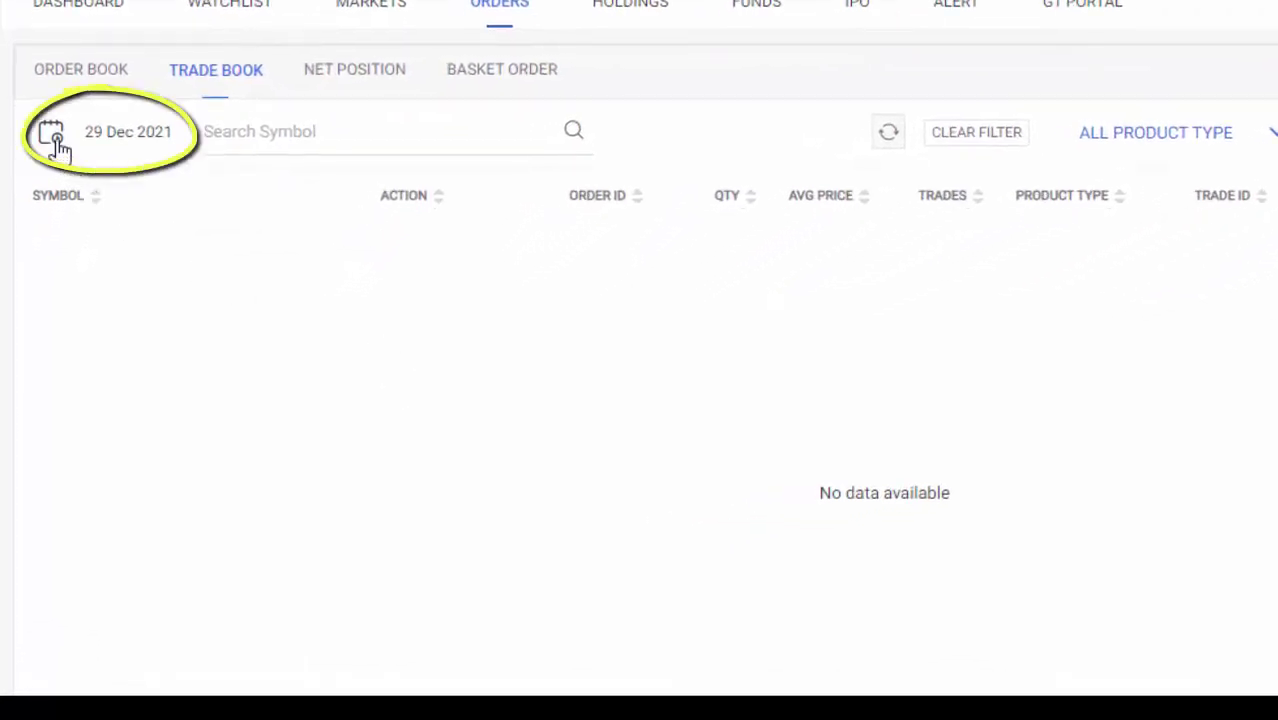
Set the trade book date range to 01 Dec 2021 through 29 Dec 2021.
{"action": "left_click", "coordinate": [55, 140]}
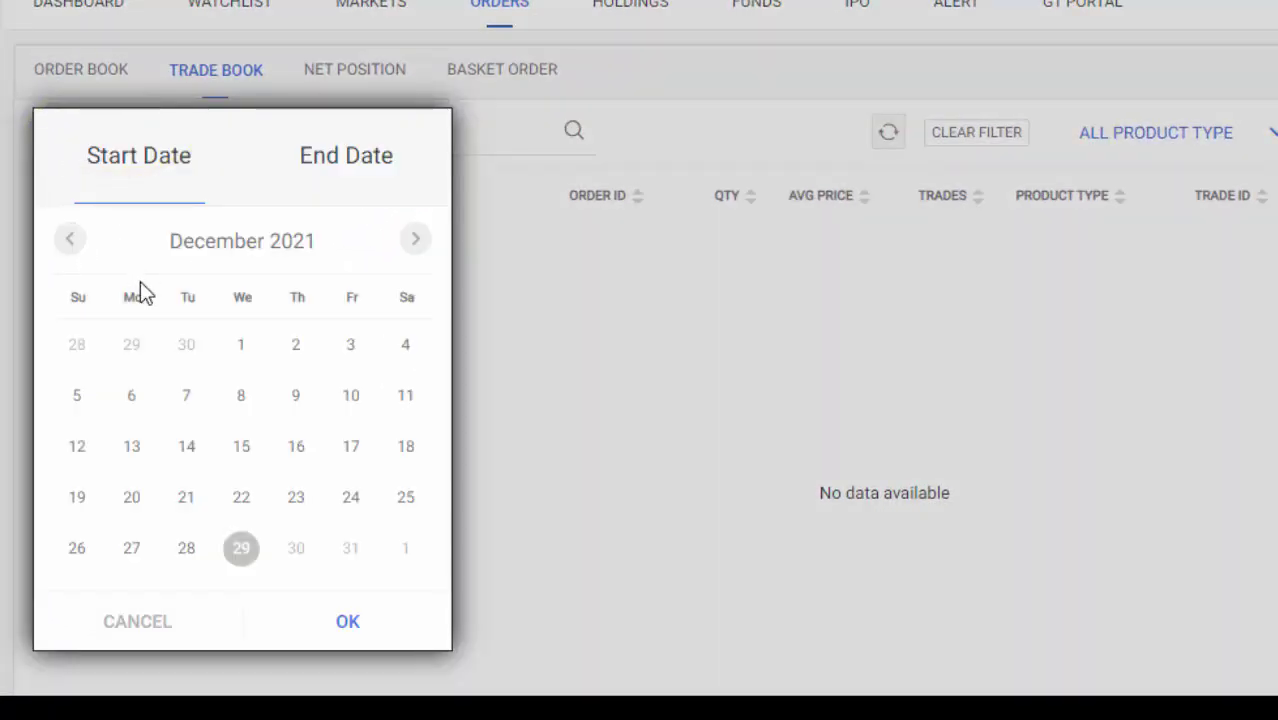
{"action": "left_click", "coordinate": [241, 346]}
{"action": "left_click", "coordinate": [244, 356]}
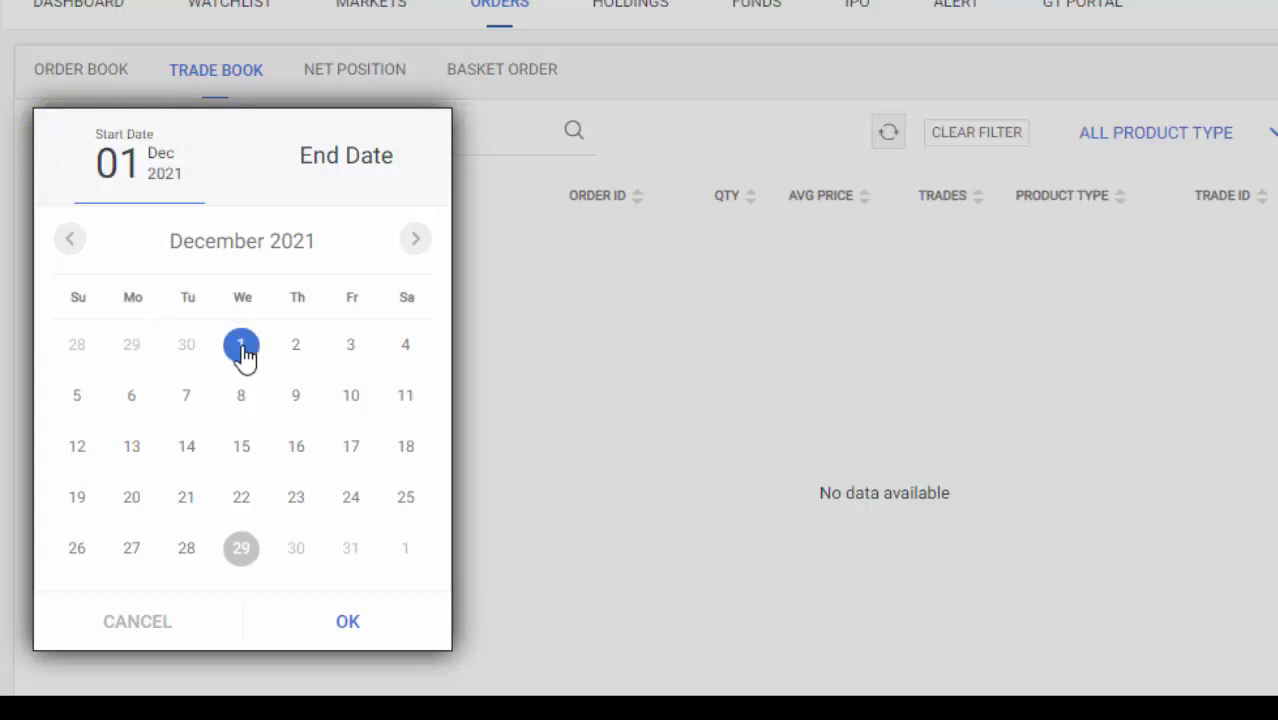
{"action": "left_click", "coordinate": [354, 626]}
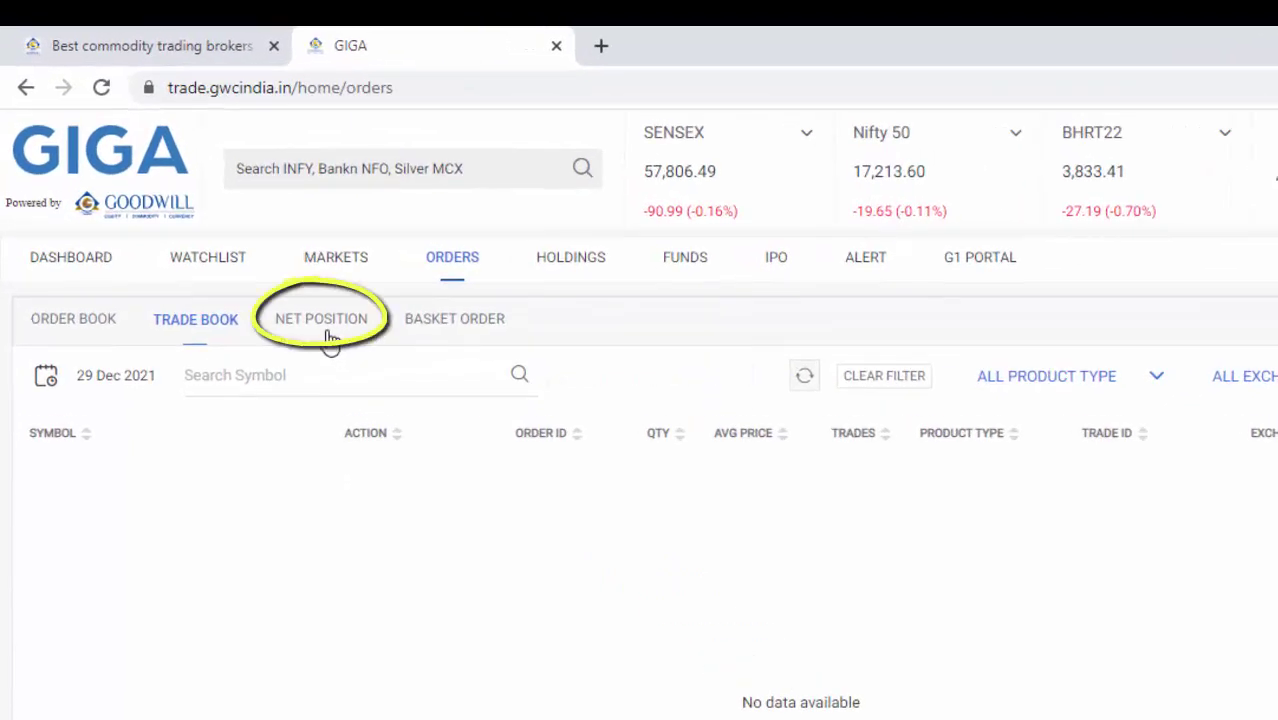
Review net positions and its net P&L, exchange and segment filters, then return to the trade book.
{"action": "left_click", "coordinate": [328, 333]}
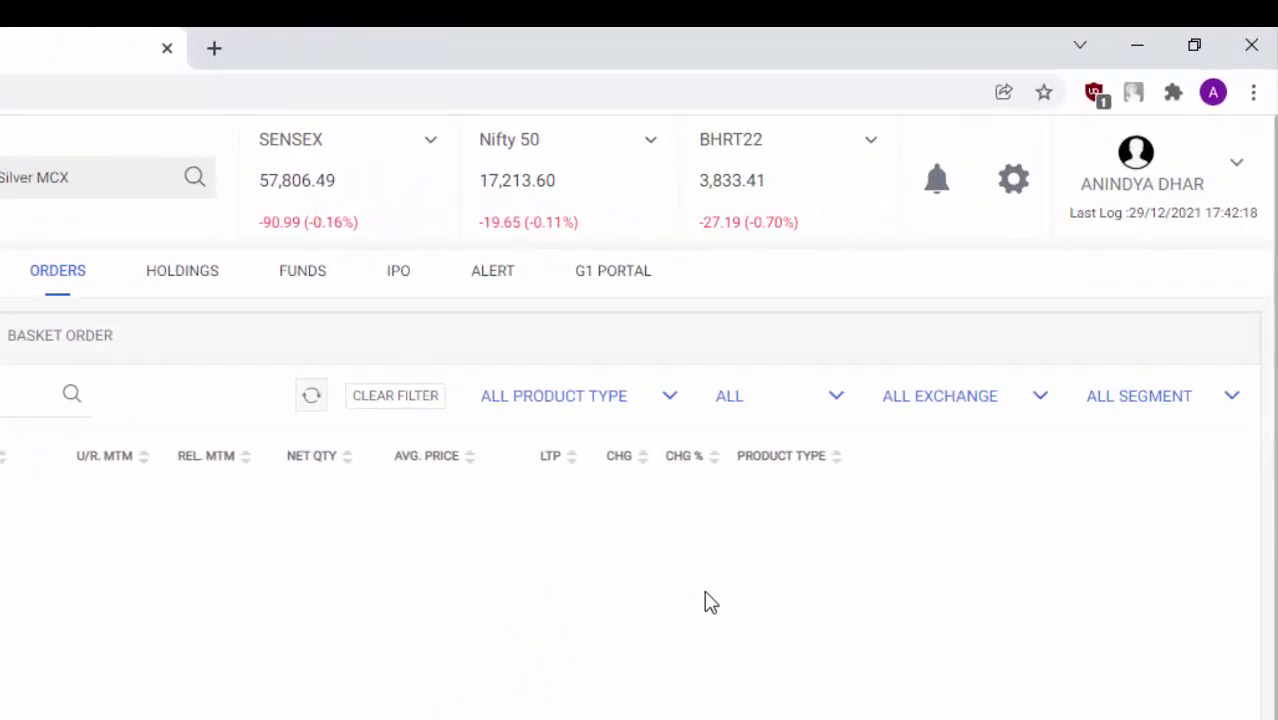
{"action": "left_click", "coordinate": [838, 400]}
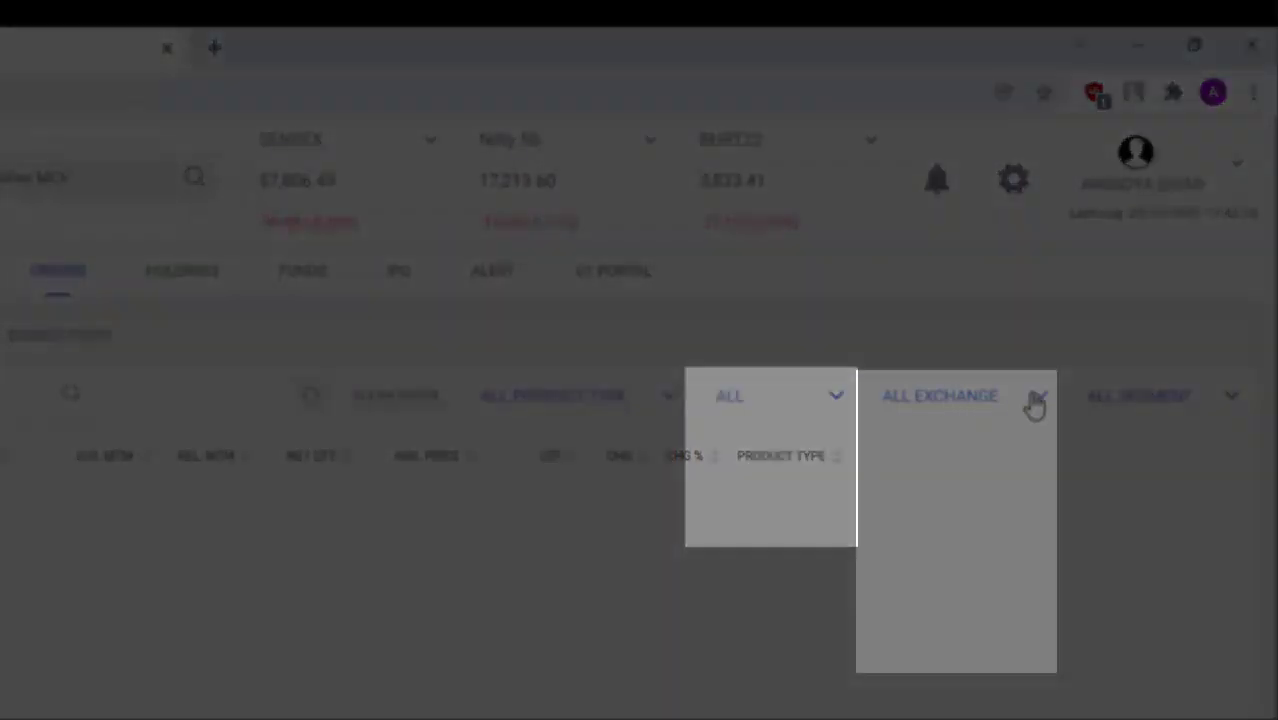
{"action": "left_click", "coordinate": [1037, 400]}
{"action": "left_click", "coordinate": [1037, 400]}
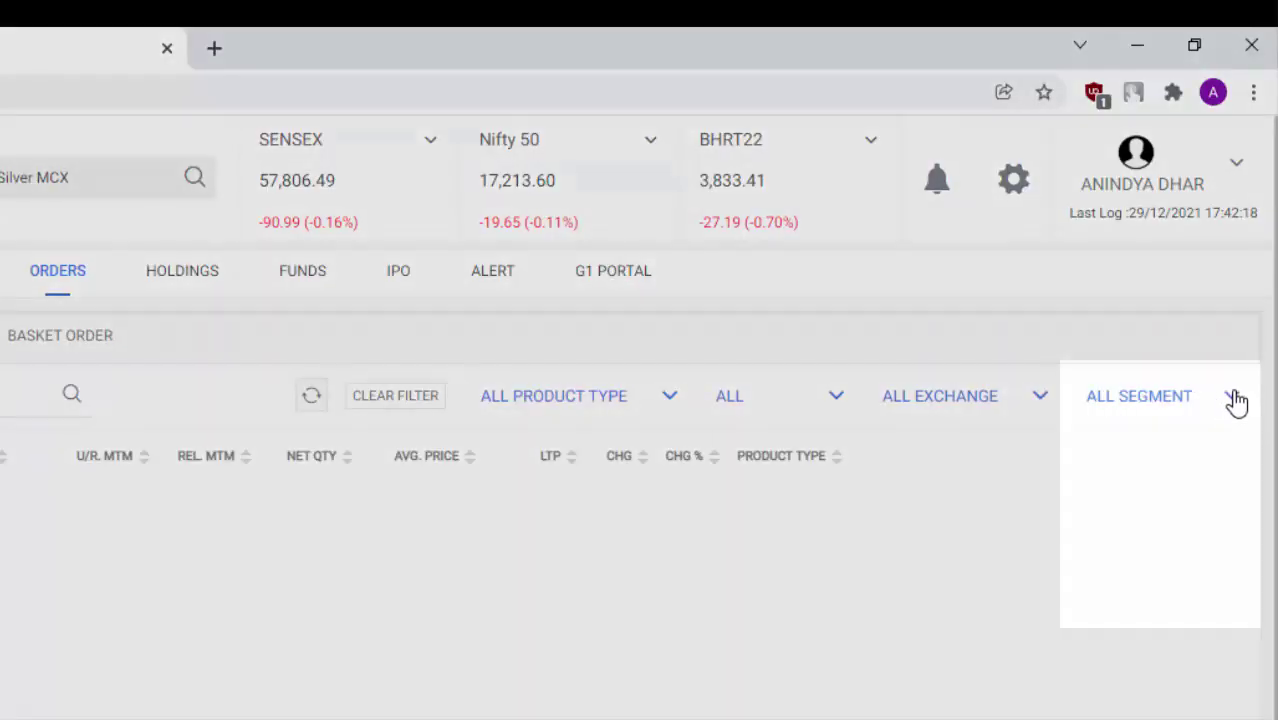
{"action": "left_click", "coordinate": [1235, 400]}
{"action": "left_click", "coordinate": [1235, 400]}
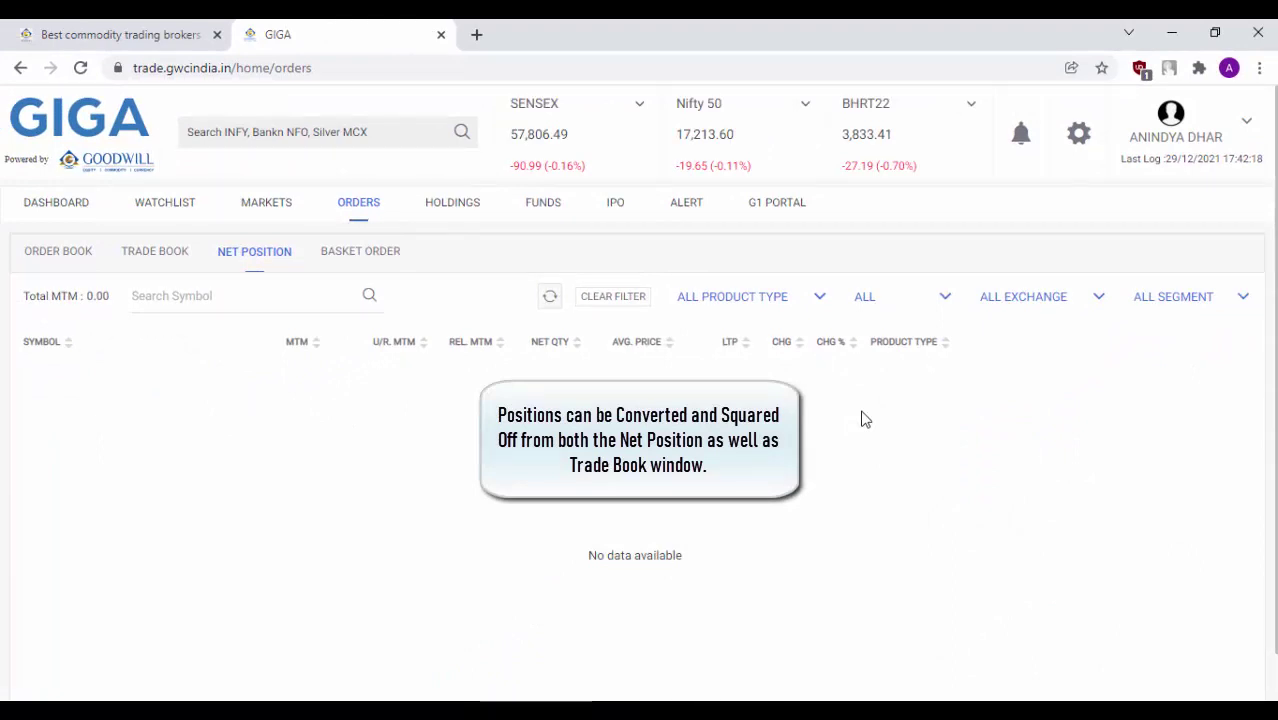
{"action": "left_click", "coordinate": [152, 262]}
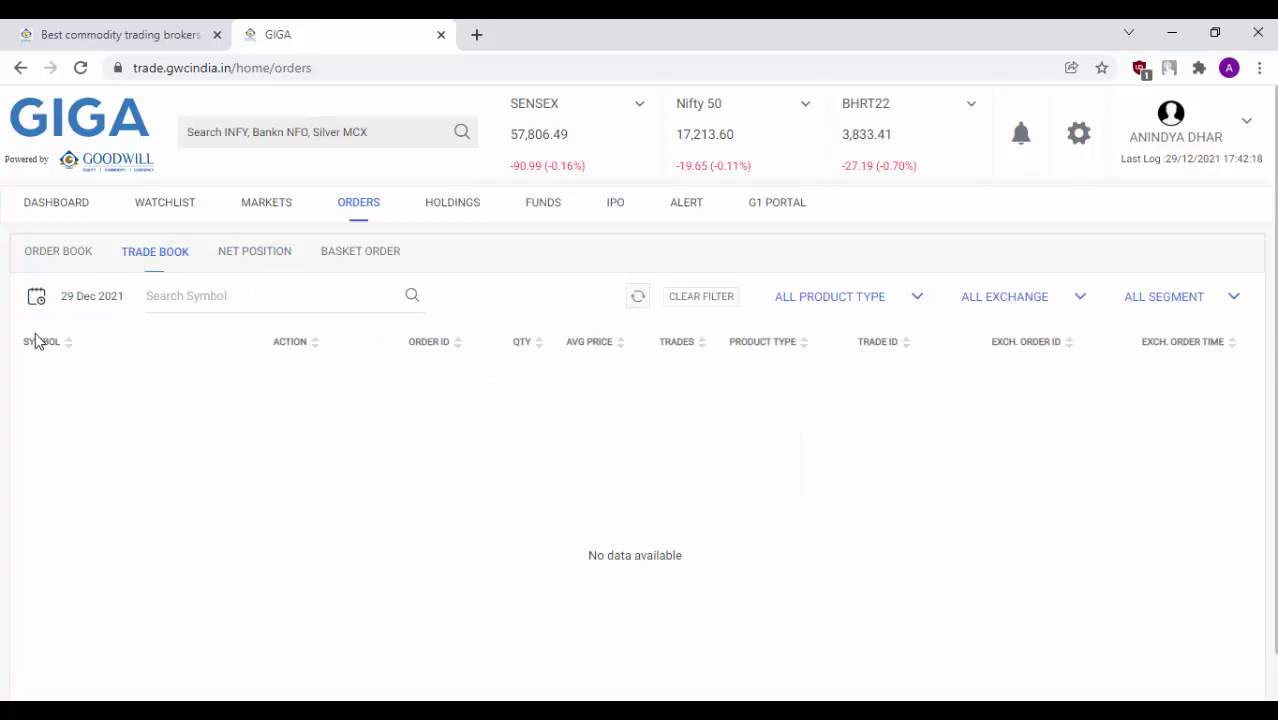
Return to the dashboard and check the BHRT22 index list without changing it.
{"action": "left_click", "coordinate": [50, 214]}
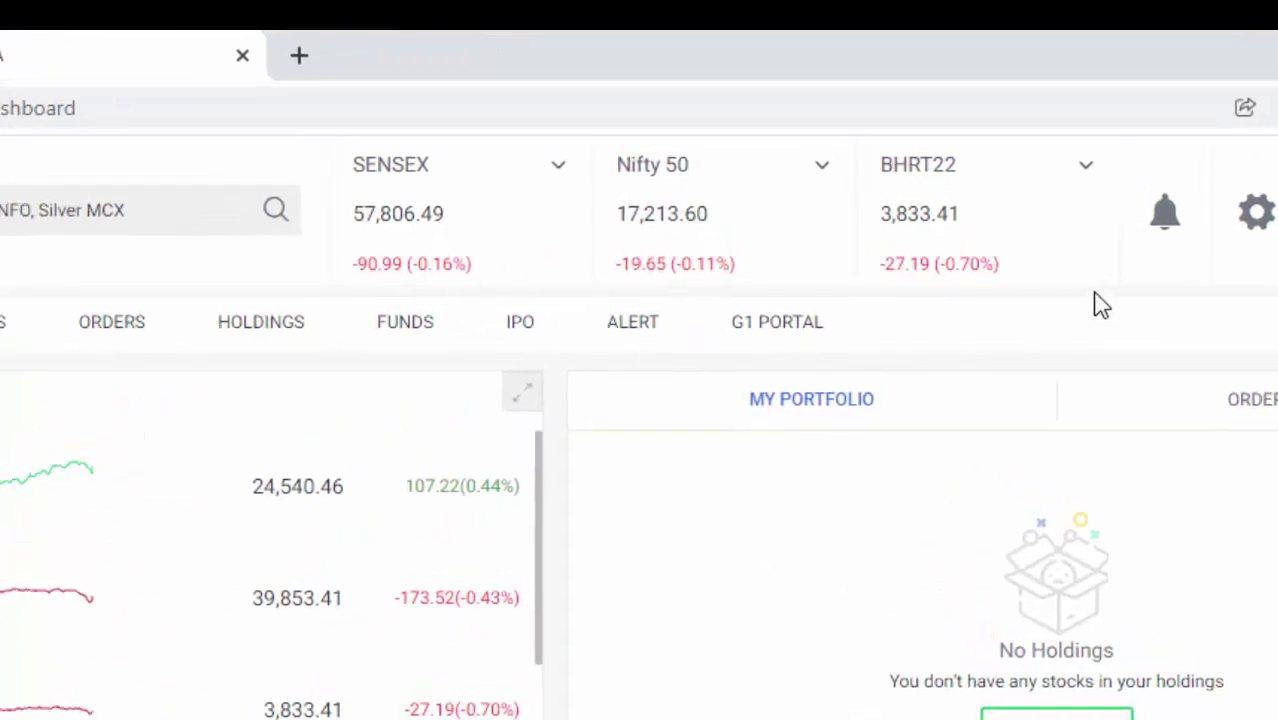
{"action": "left_click", "coordinate": [1085, 165]}
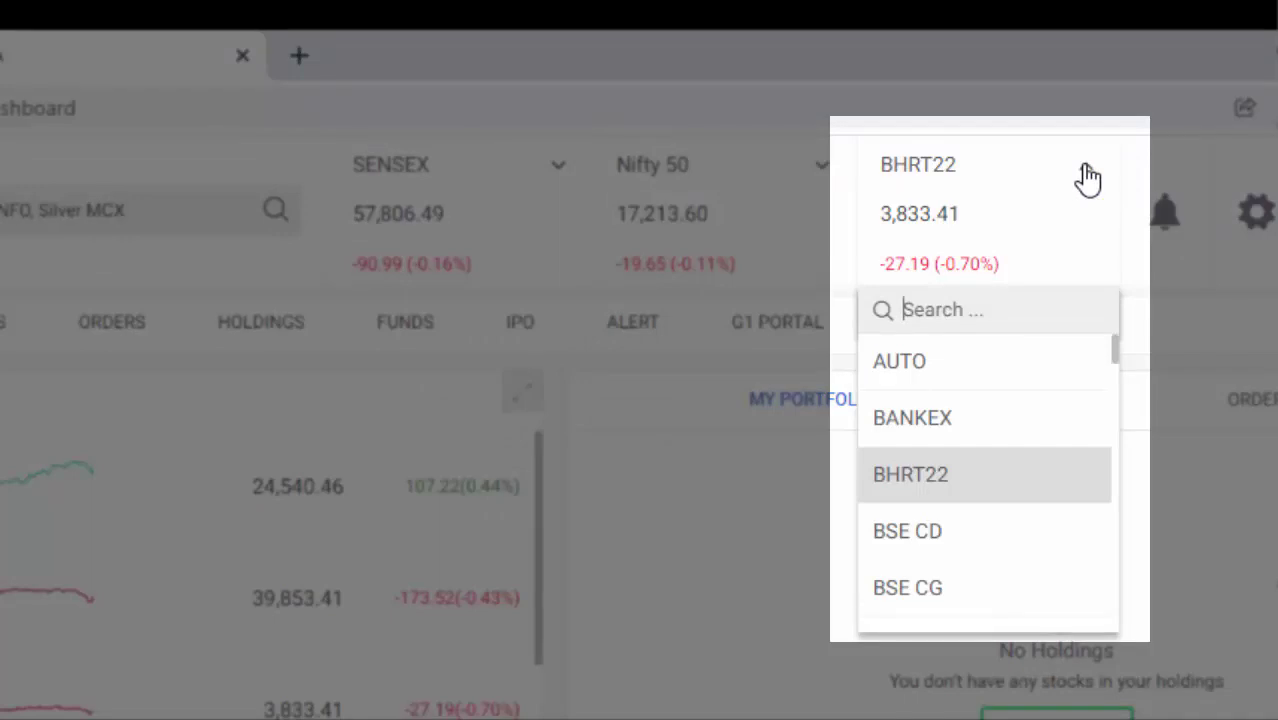
{"action": "left_click", "coordinate": [1088, 178]}
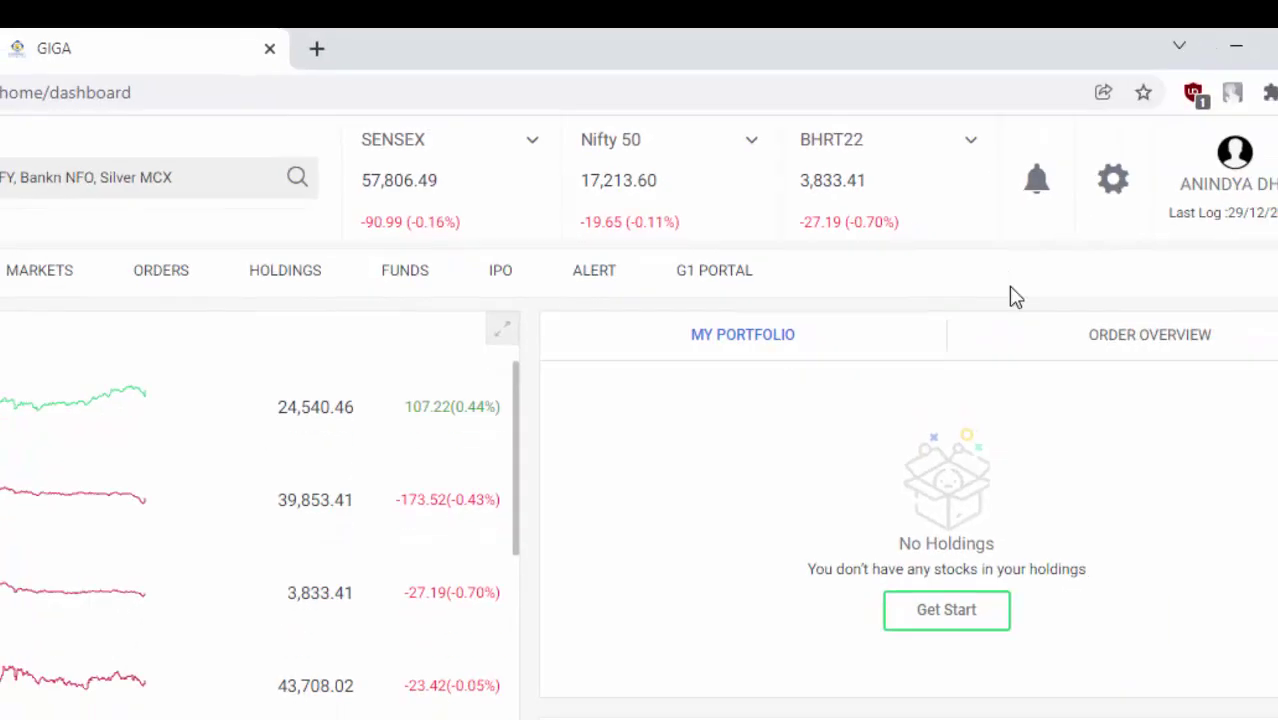
Turn on the Dark Theme in Settings > Change Theme and save it.
{"action": "left_click", "coordinate": [1113, 179]}
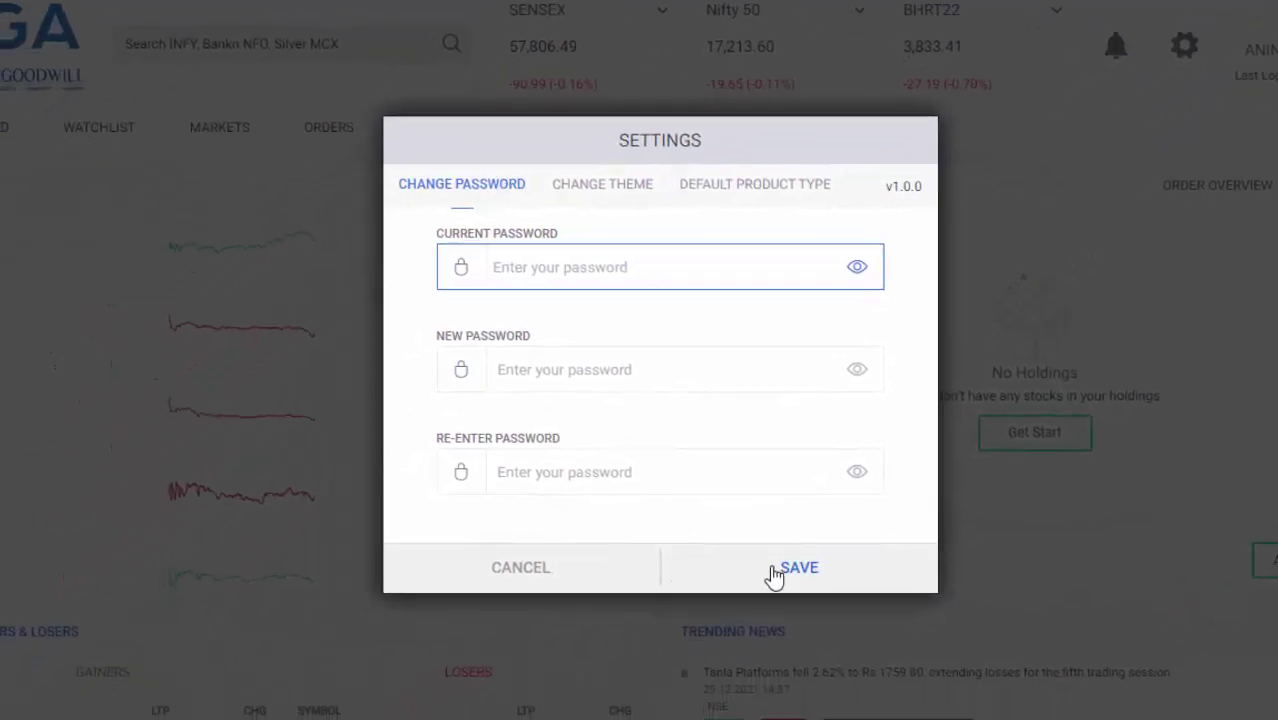
{"action": "left_click", "coordinate": [617, 188]}
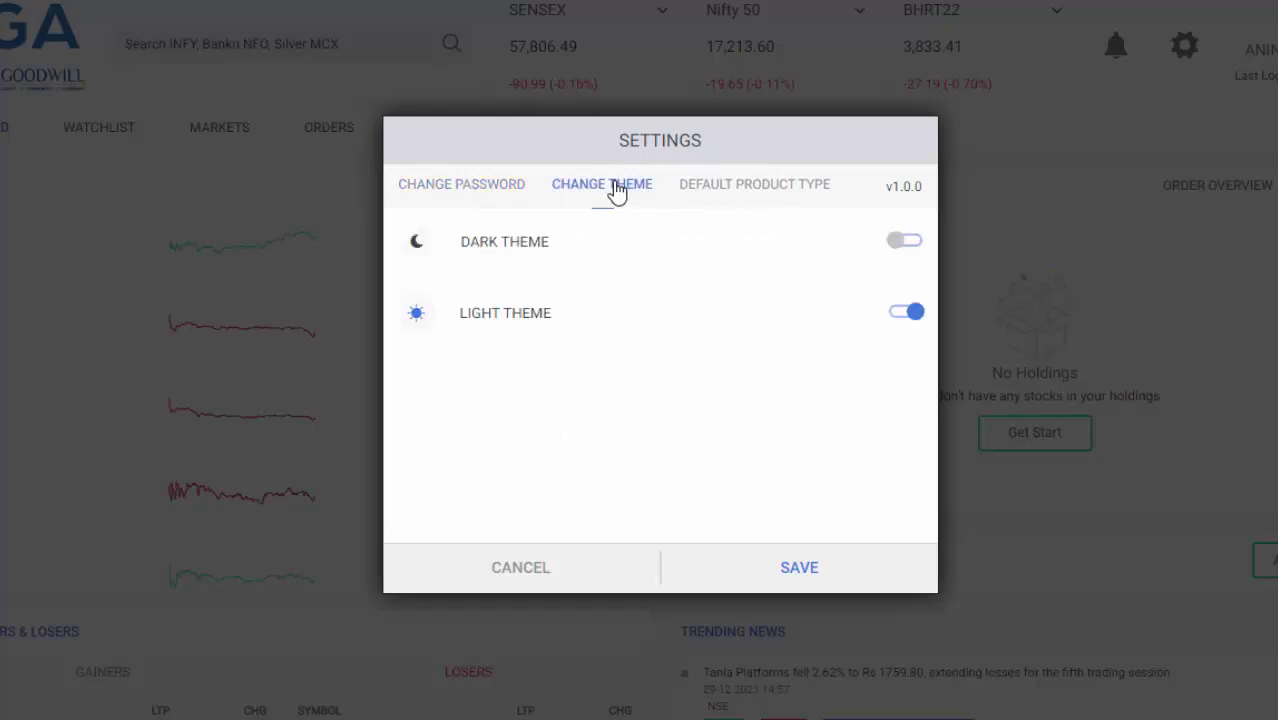
{"action": "left_click", "coordinate": [906, 242]}
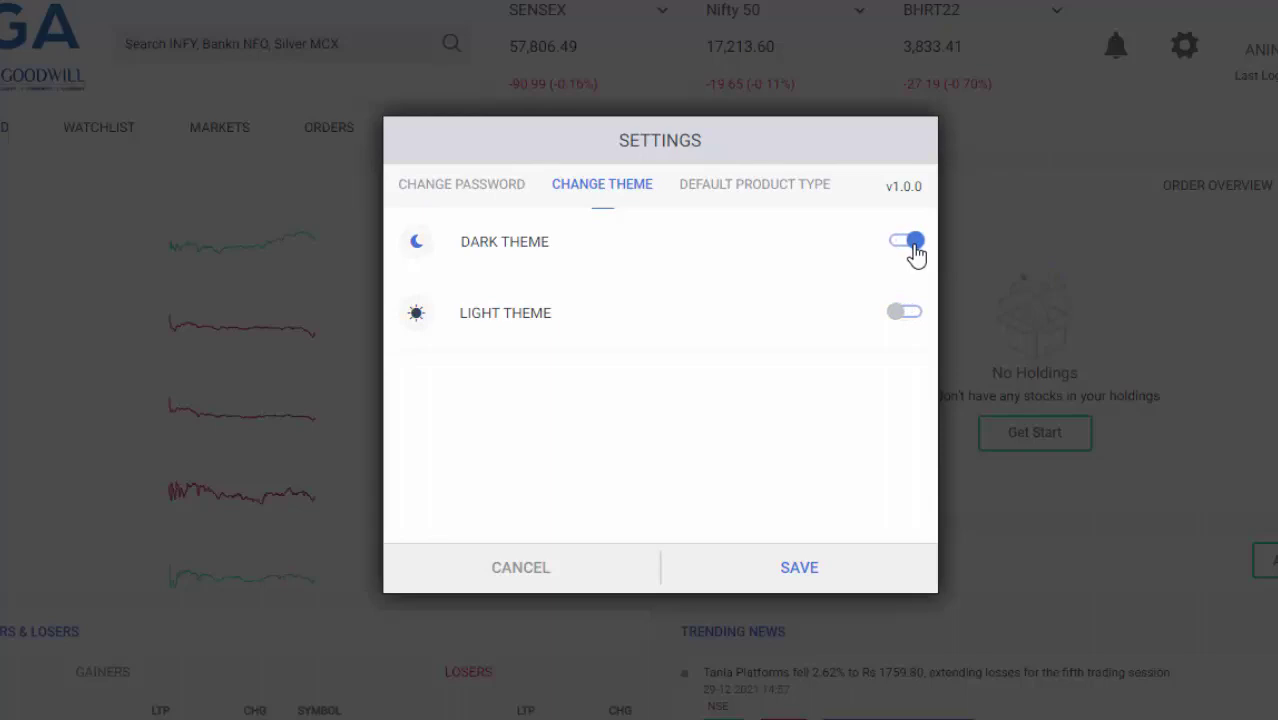
{"action": "left_click", "coordinate": [805, 567]}
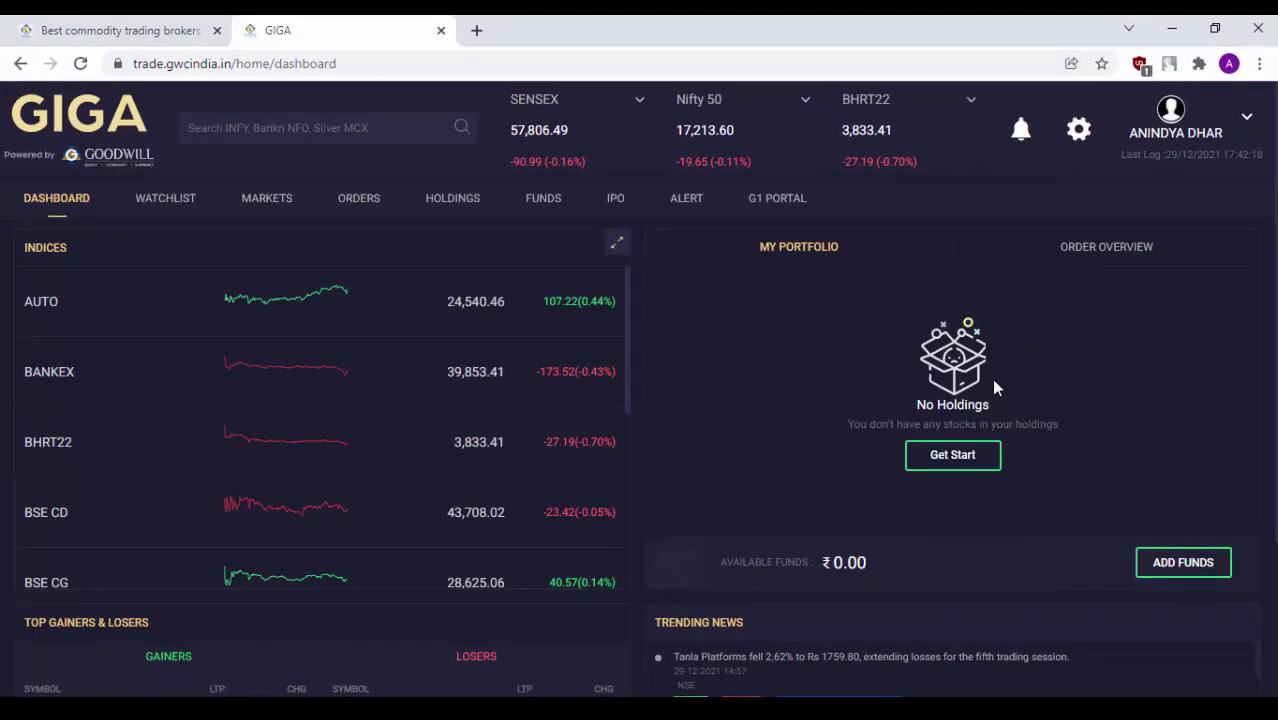
Change the default product type from CNC to MIS in Settings and save.
{"action": "left_click", "coordinate": [1076, 138]}
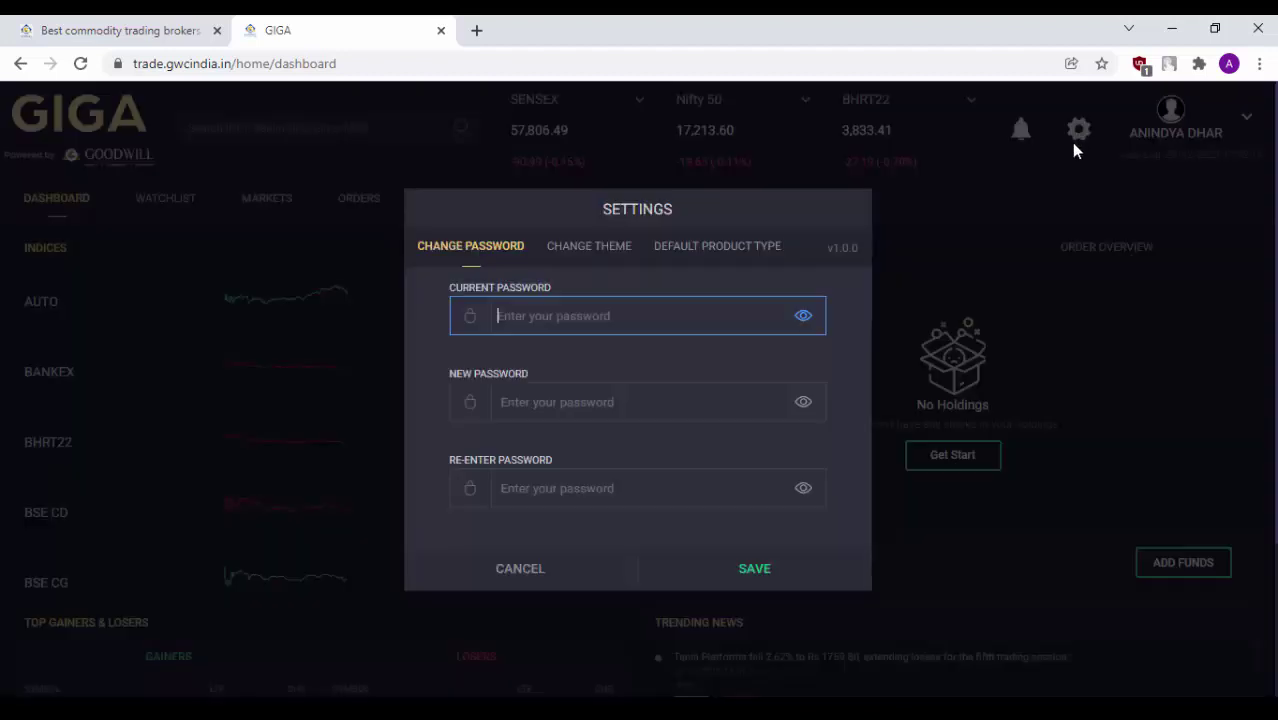
{"action": "left_click", "coordinate": [716, 252]}
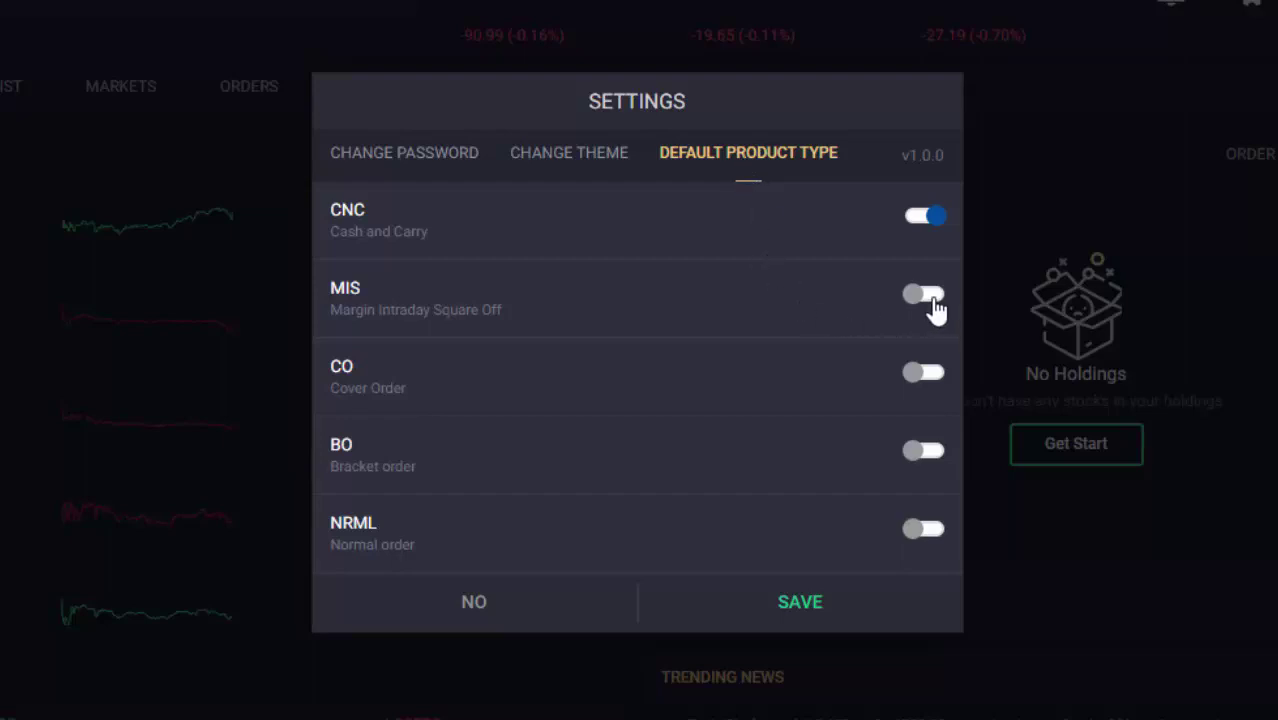
{"action": "left_click", "coordinate": [925, 296]}
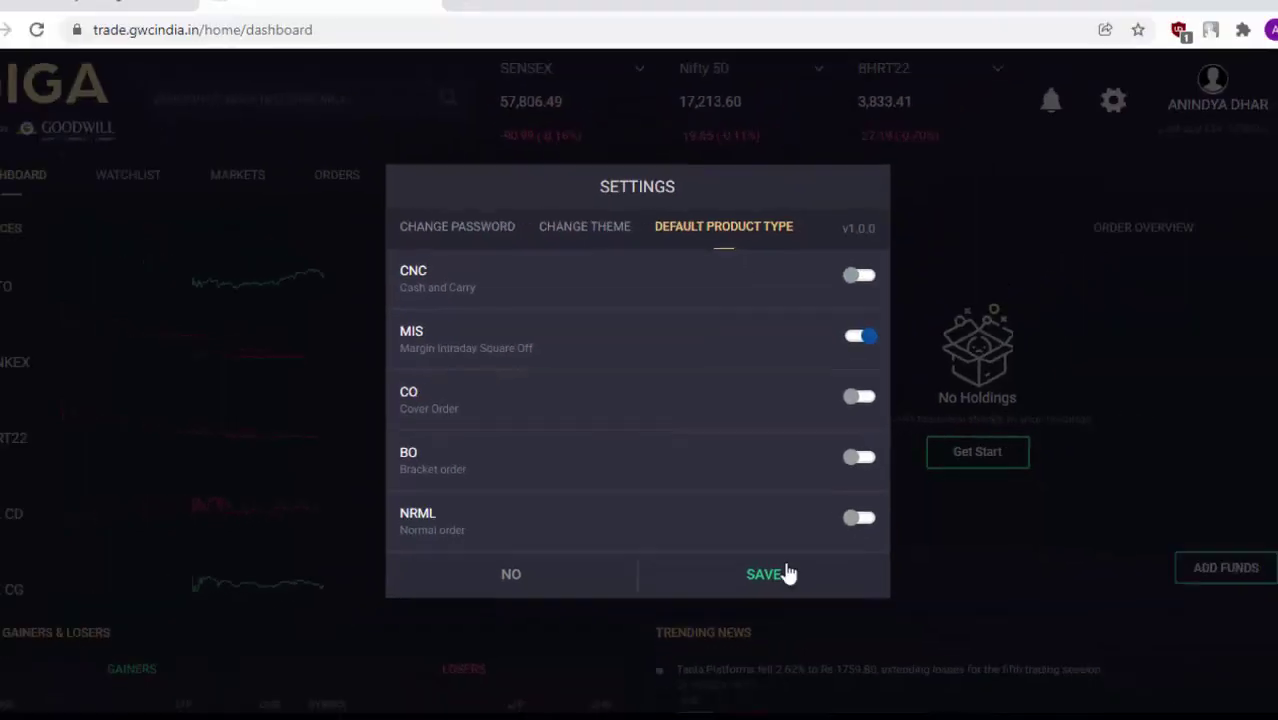
{"action": "left_click", "coordinate": [805, 602]}
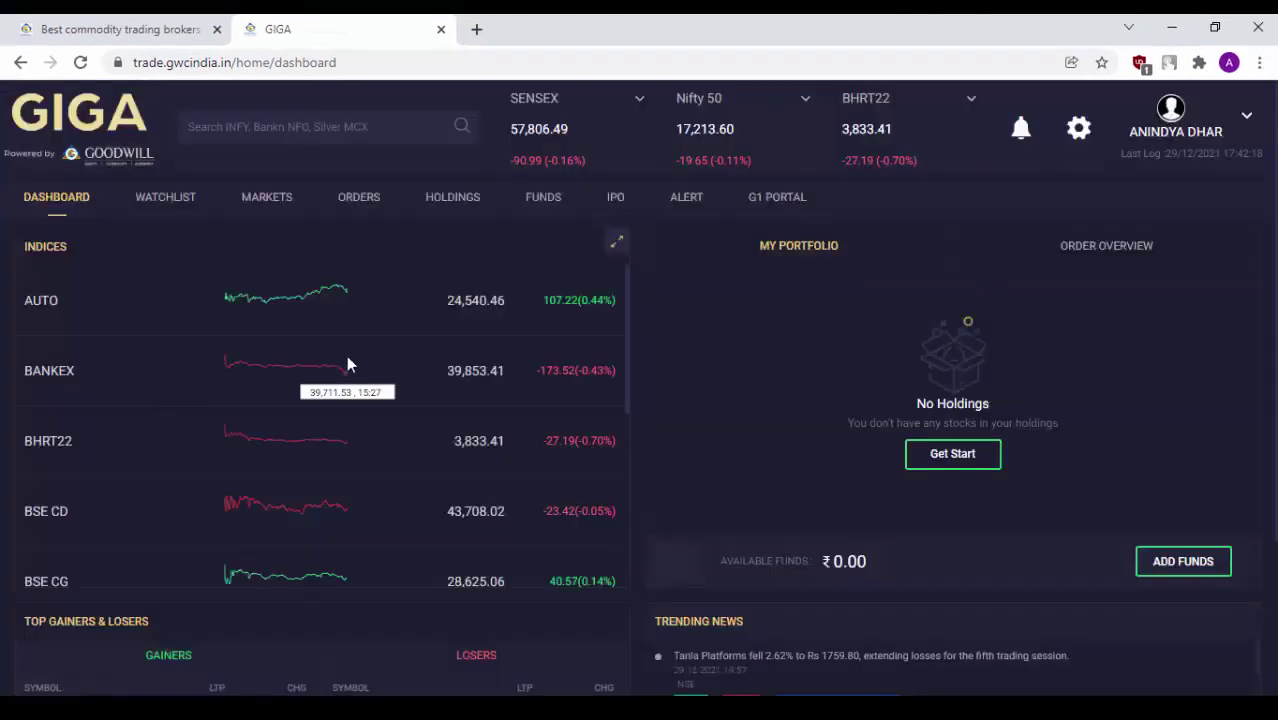
On the watchlist, check that a NIFTY 30DEC 17200 CE buy order defaults to MIS, then dismiss it.
{"action": "left_click", "coordinate": [166, 197]}
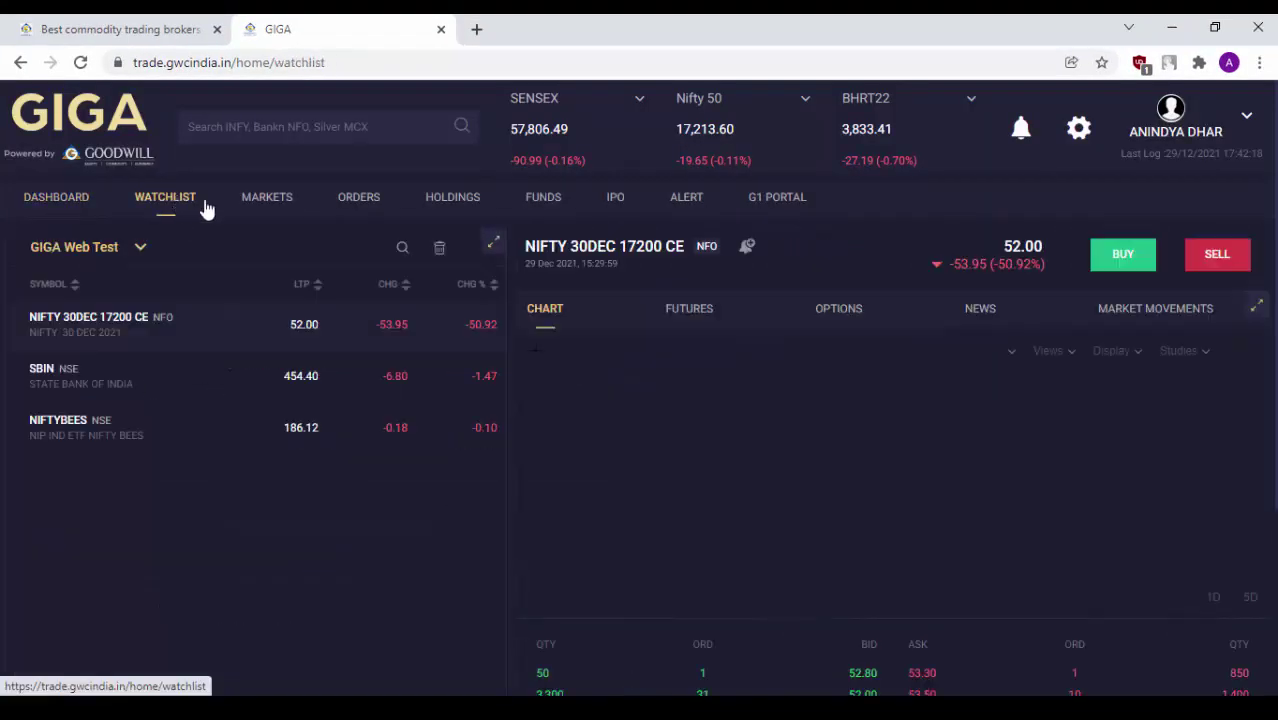
{"action": "left_click", "coordinate": [1125, 256]}
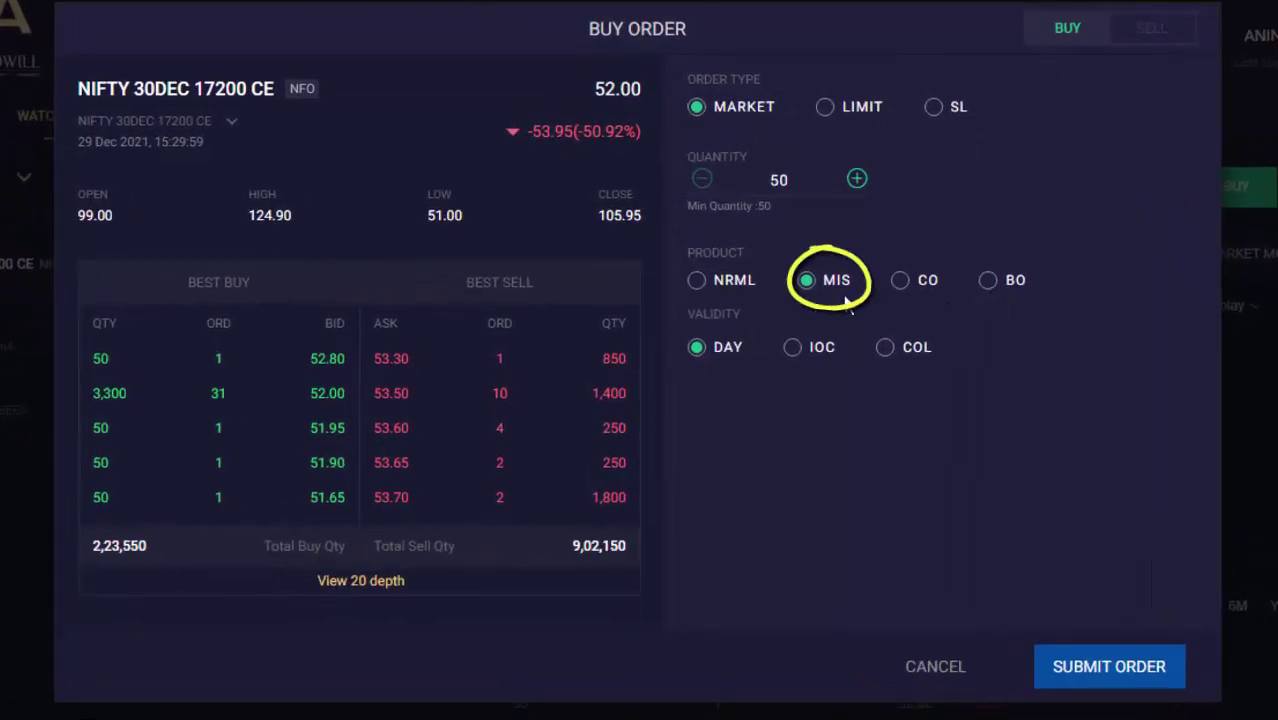
{"action": "key", "text": "Escape"}
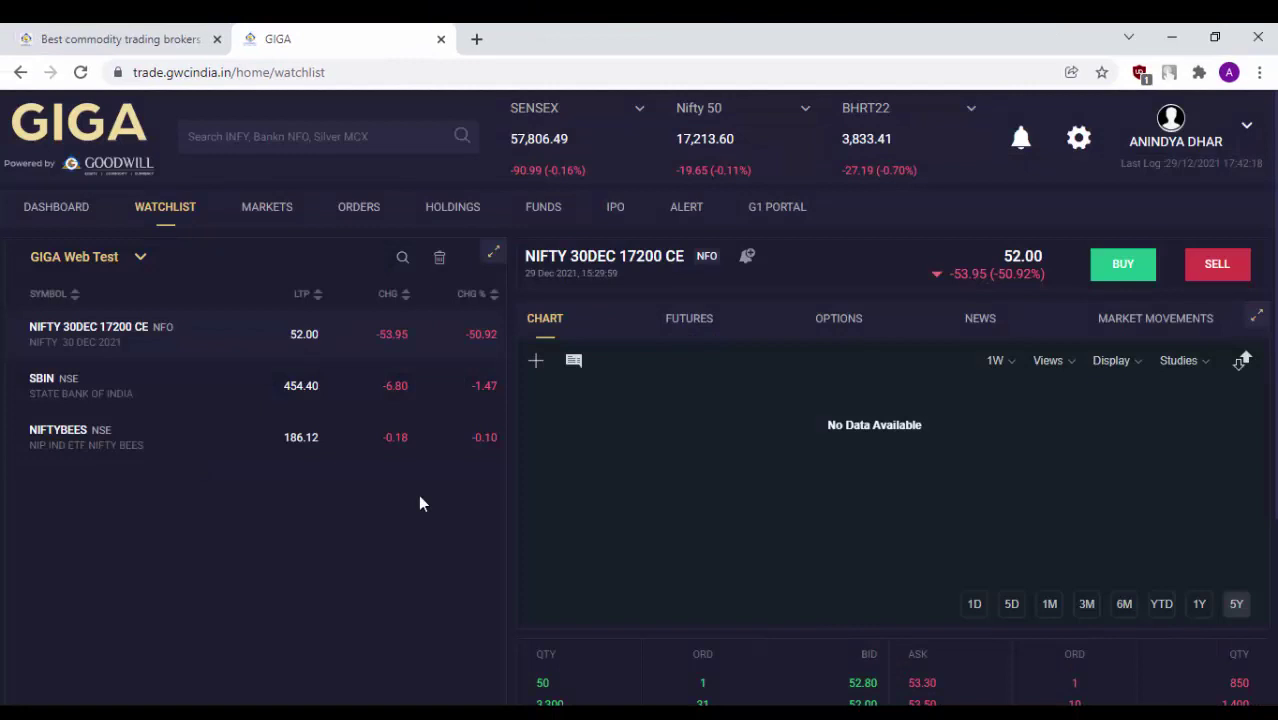
Show SBIN's quote and five-year chart, then look through and close its Stock Report Plus preview.
{"action": "left_click", "coordinate": [214, 386]}
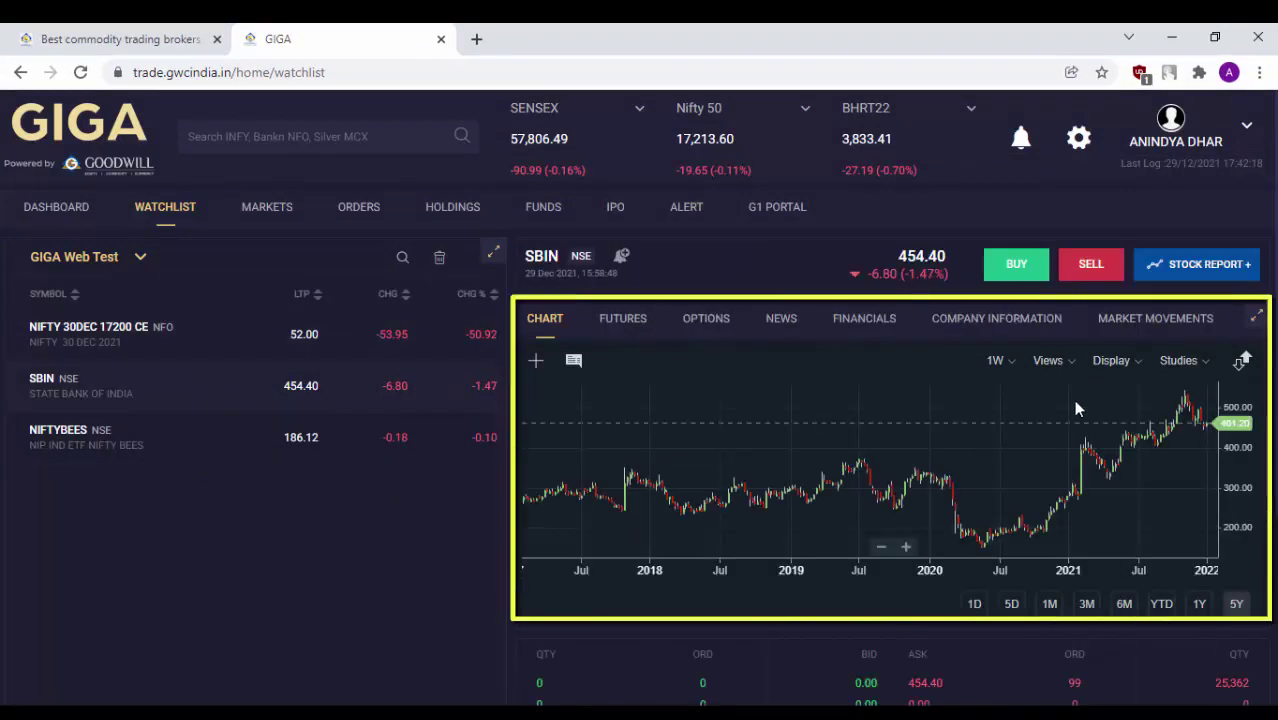
{"action": "left_click", "coordinate": [1227, 282]}
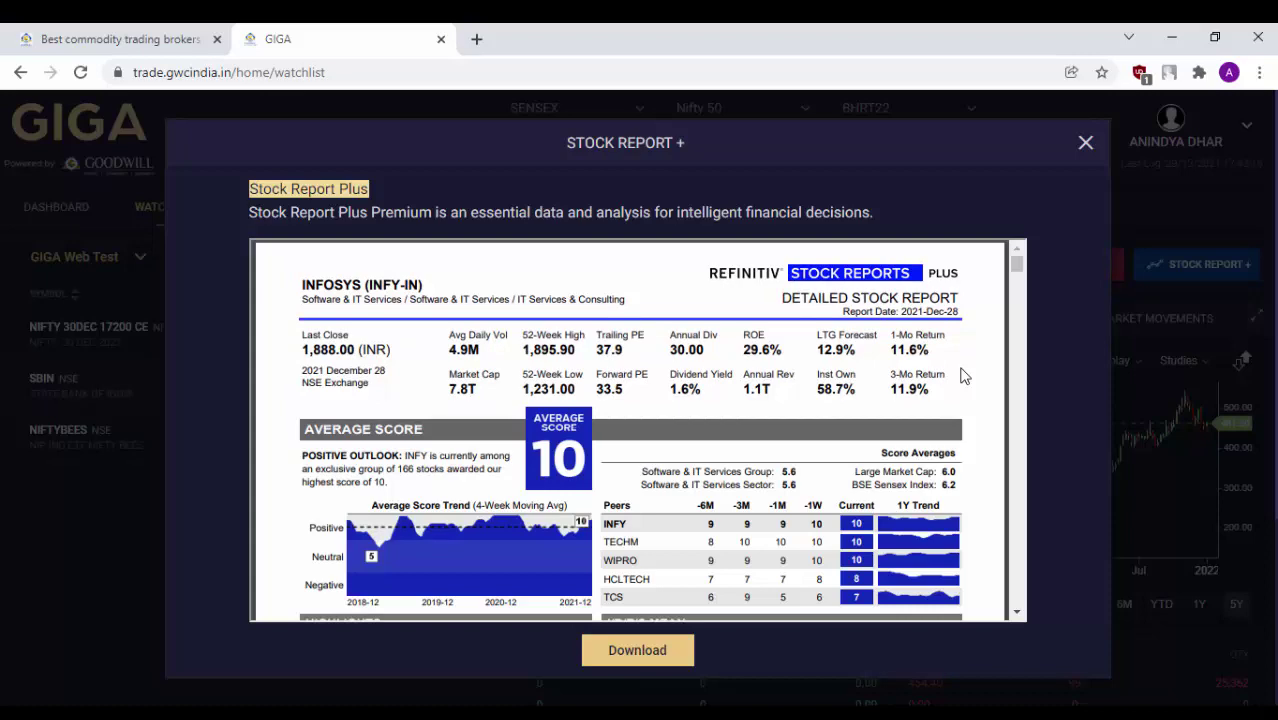
{"action": "scroll", "coordinate": [963, 375], "scroll_direction": "down", "scroll_amount": 10}
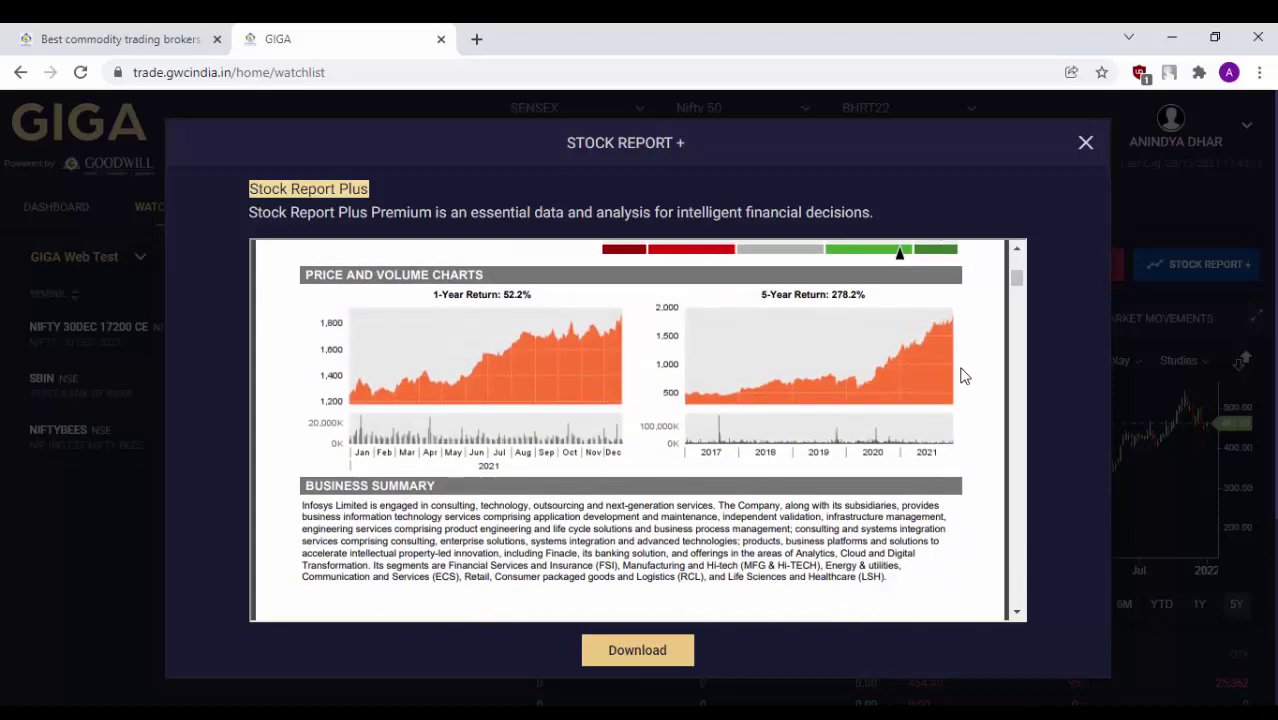
{"action": "scroll", "coordinate": [963, 375], "scroll_direction": "down", "scroll_amount": 12}
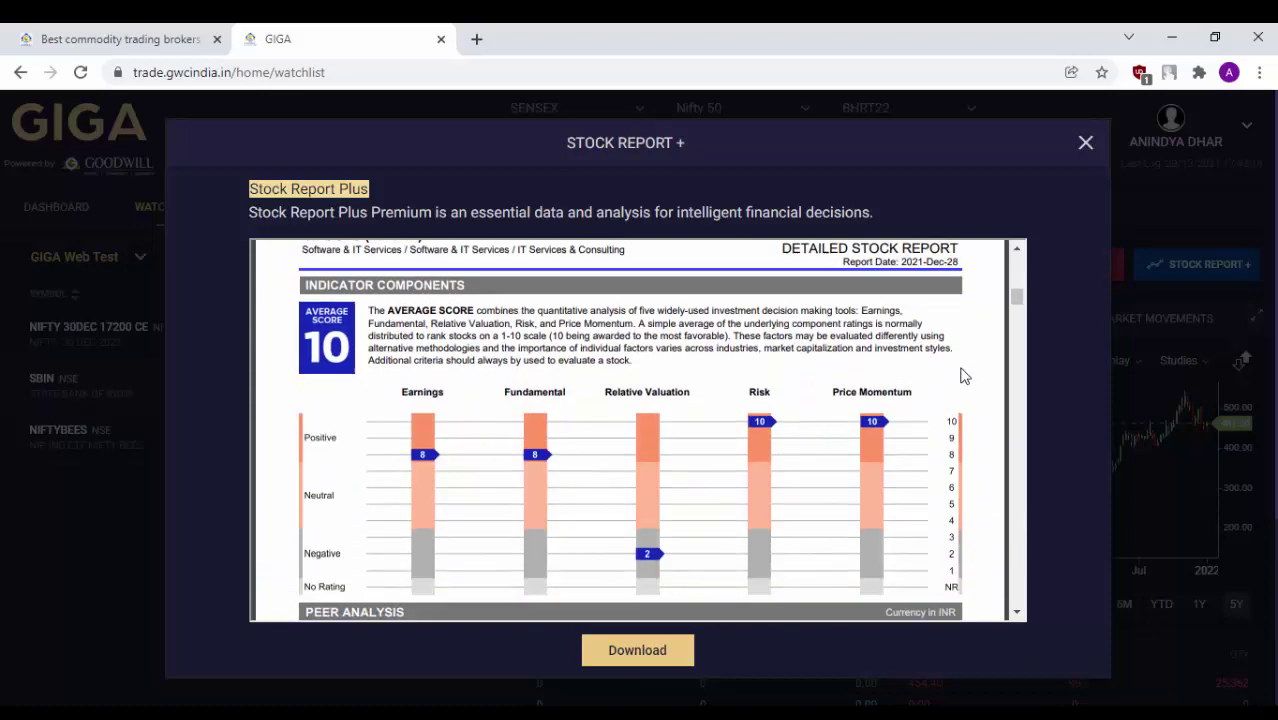
{"action": "scroll", "coordinate": [963, 375], "scroll_direction": "up", "scroll_amount": 3}
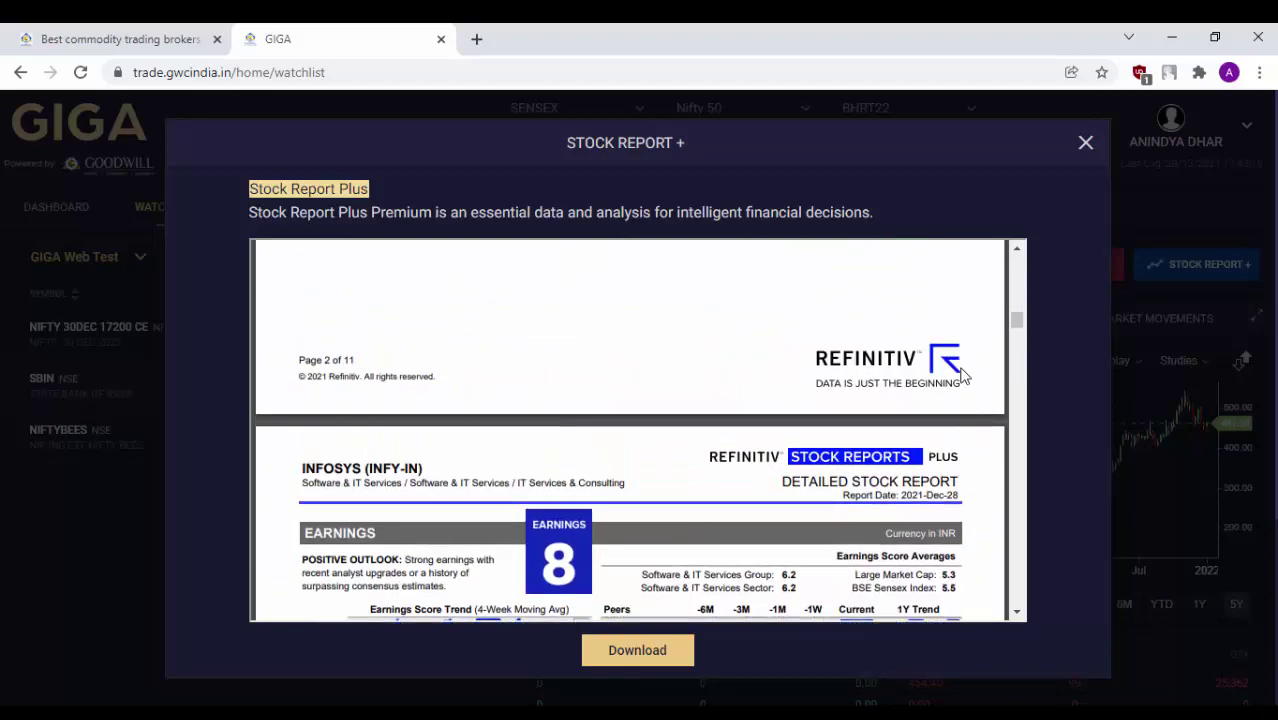
{"action": "left_click", "coordinate": [1086, 145]}
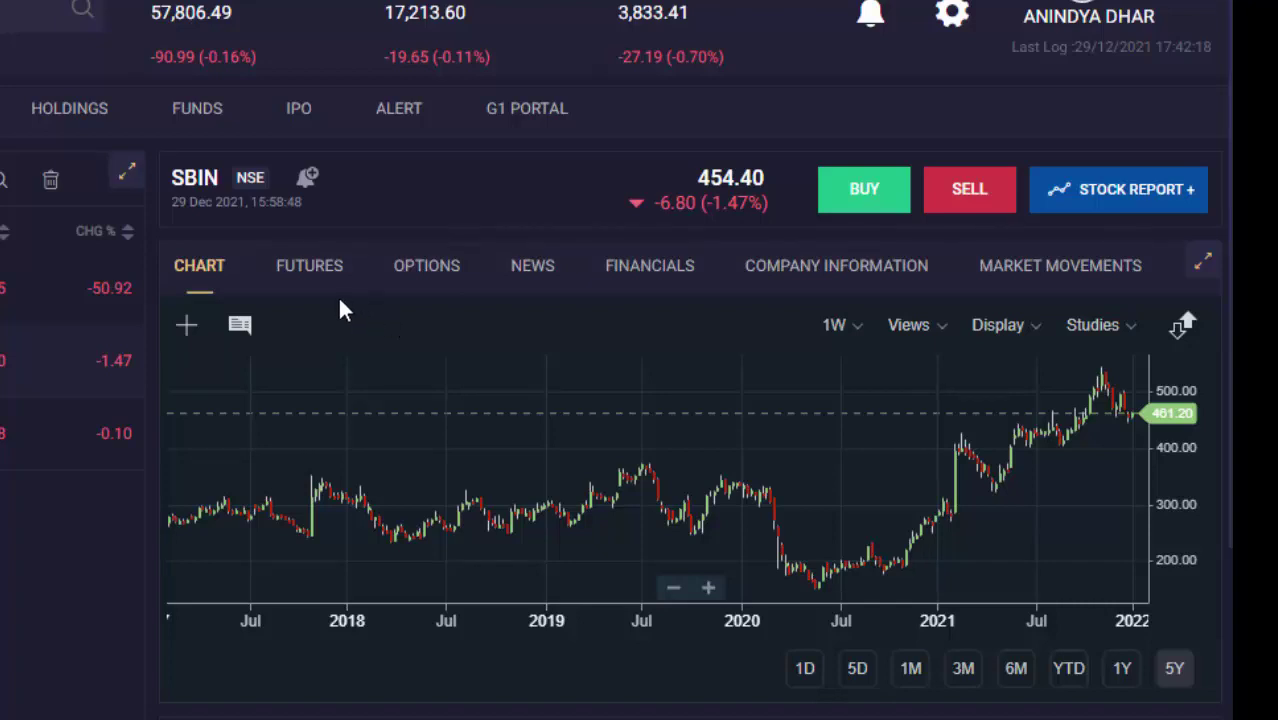
Browse SBIN's Futures, Options (30-12-2021 expiry), News, Financials and Company Information tabs, ending on Market Movements.
{"action": "left_click", "coordinate": [310, 272]}
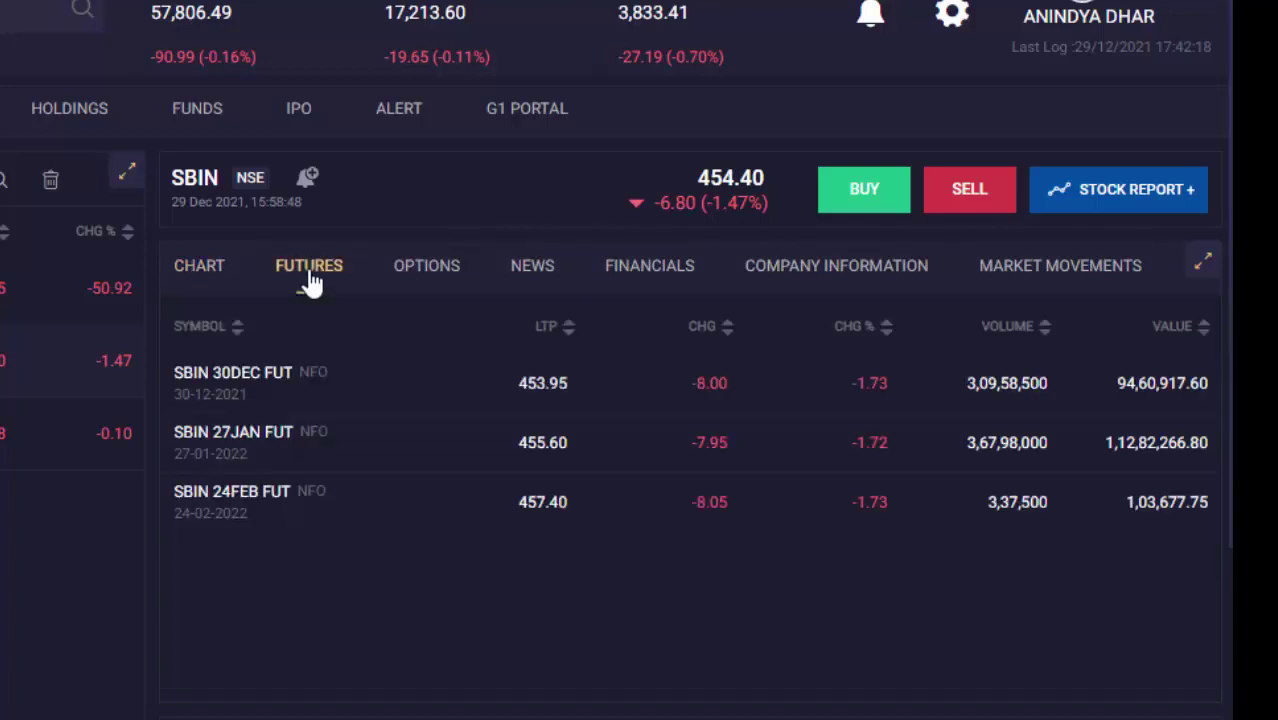
{"action": "left_click", "coordinate": [433, 279]}
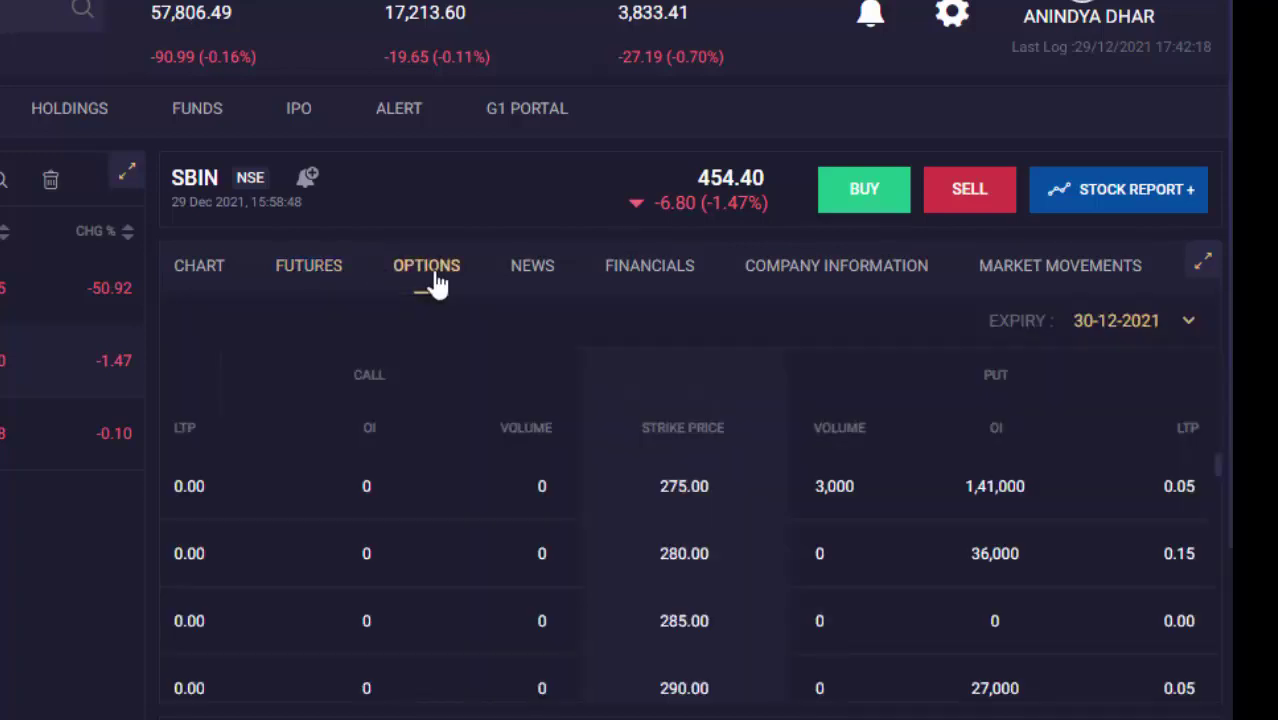
{"action": "left_click", "coordinate": [1190, 323]}
{"action": "left_click", "coordinate": [1190, 323]}
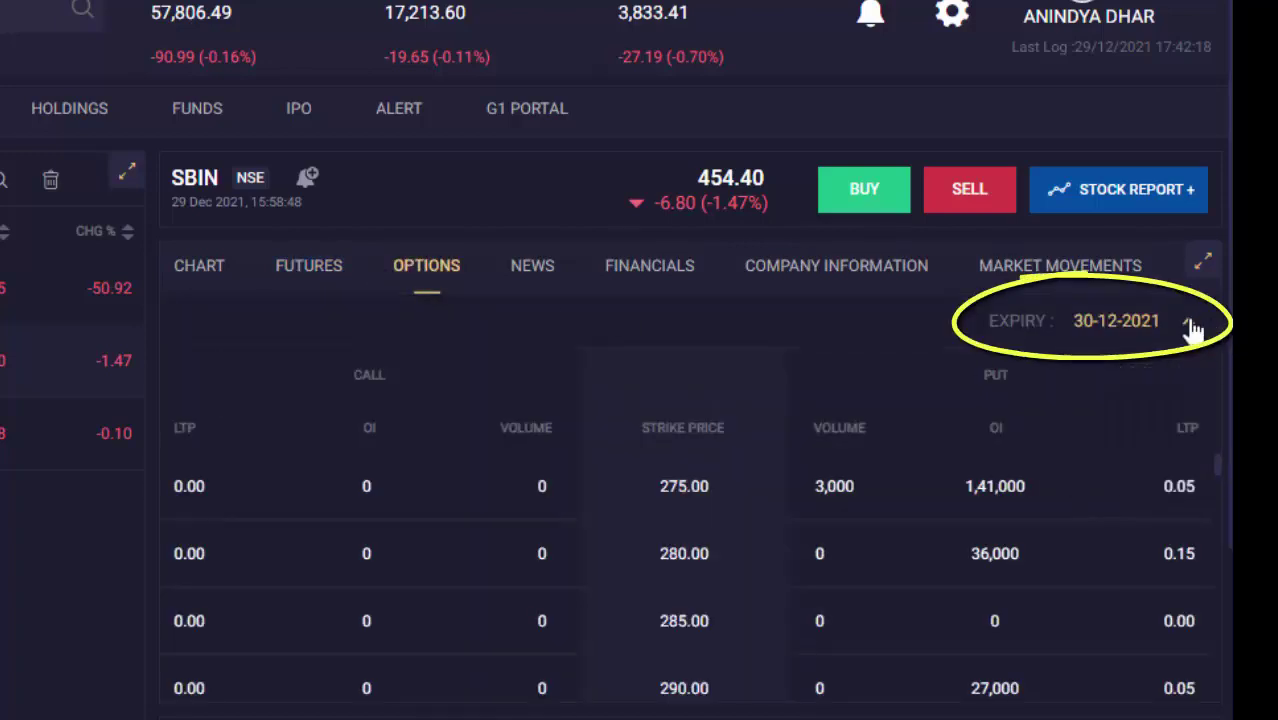
{"action": "left_click", "coordinate": [545, 292]}
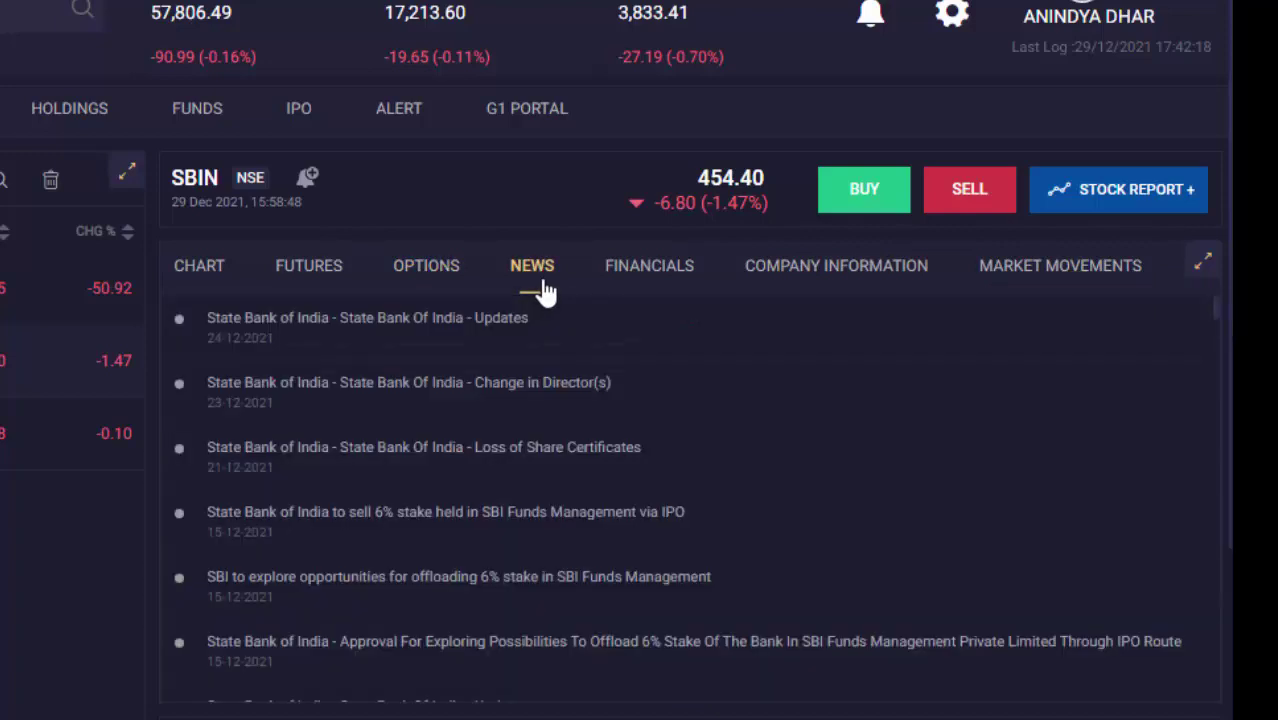
{"action": "left_click", "coordinate": [668, 287]}
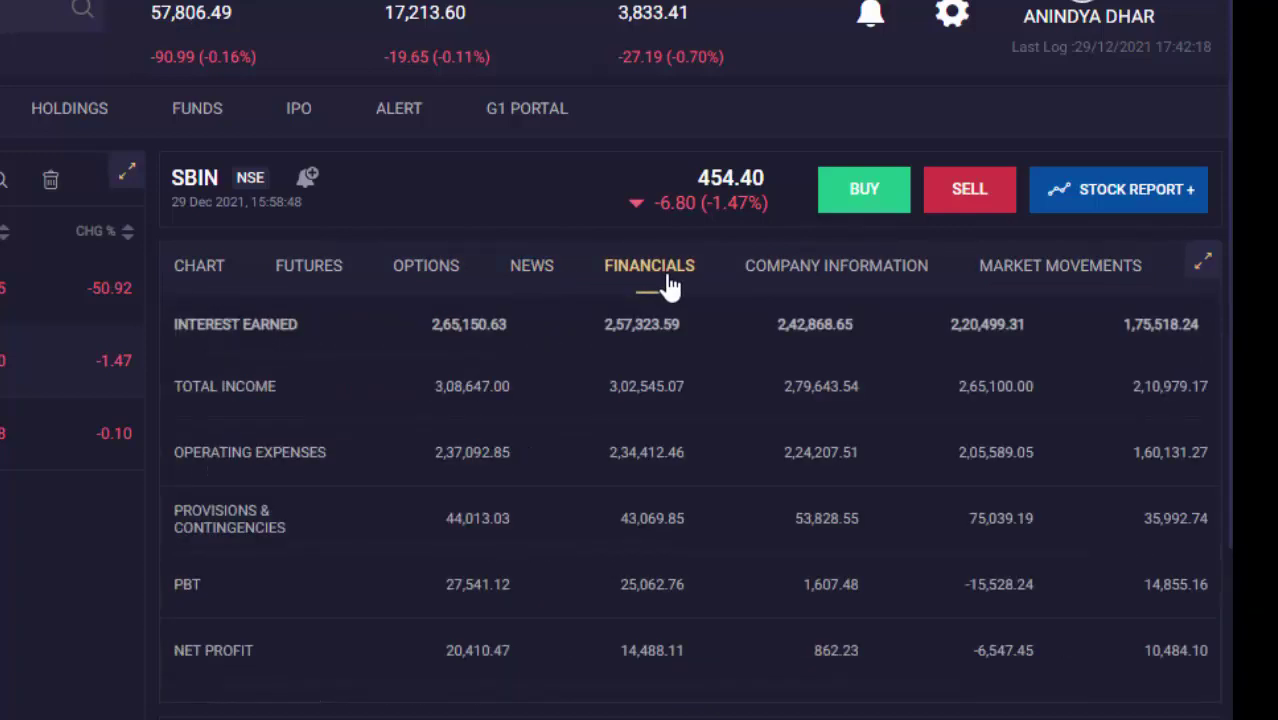
{"action": "left_click", "coordinate": [848, 274]}
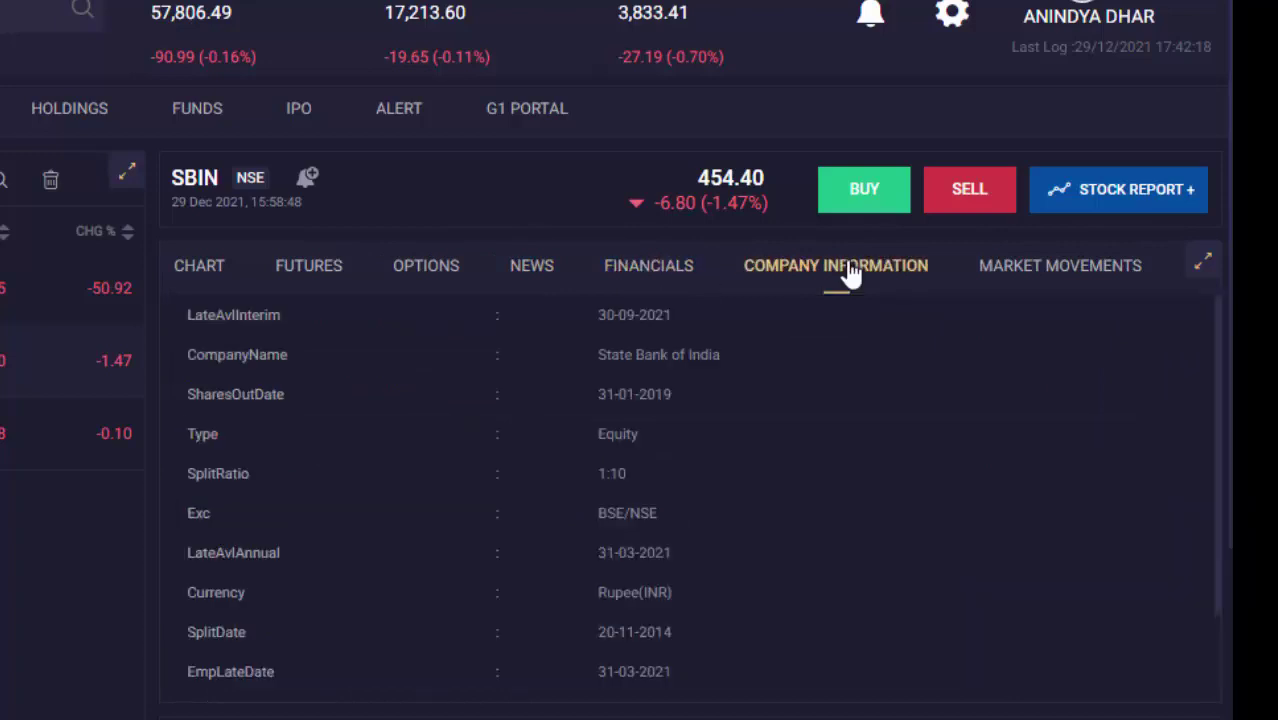
{"action": "left_click", "coordinate": [1040, 272]}
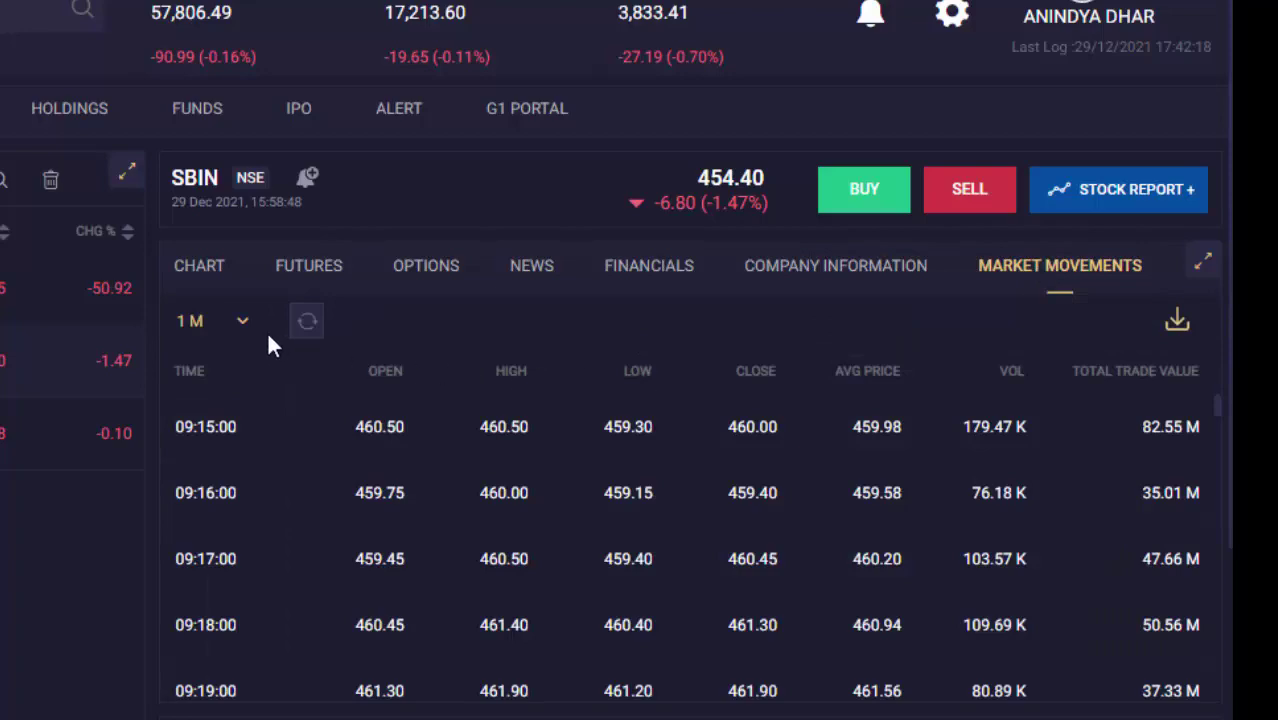
Check the time-interval list, then start and cancel saving the SBIN market movement download.
{"action": "left_click", "coordinate": [250, 322]}
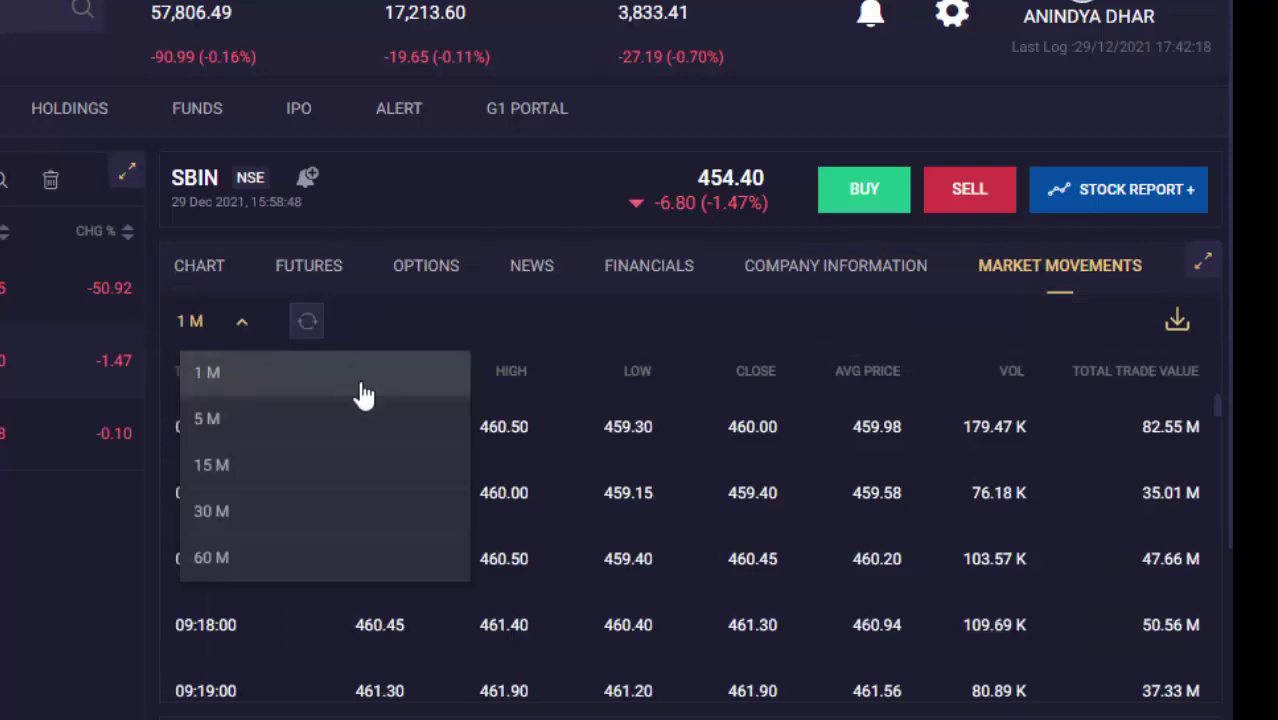
{"action": "scroll", "coordinate": [374, 443], "scroll_direction": "down", "scroll_amount": 4}
{"action": "scroll", "coordinate": [379, 423], "scroll_direction": "up", "scroll_amount": 4}
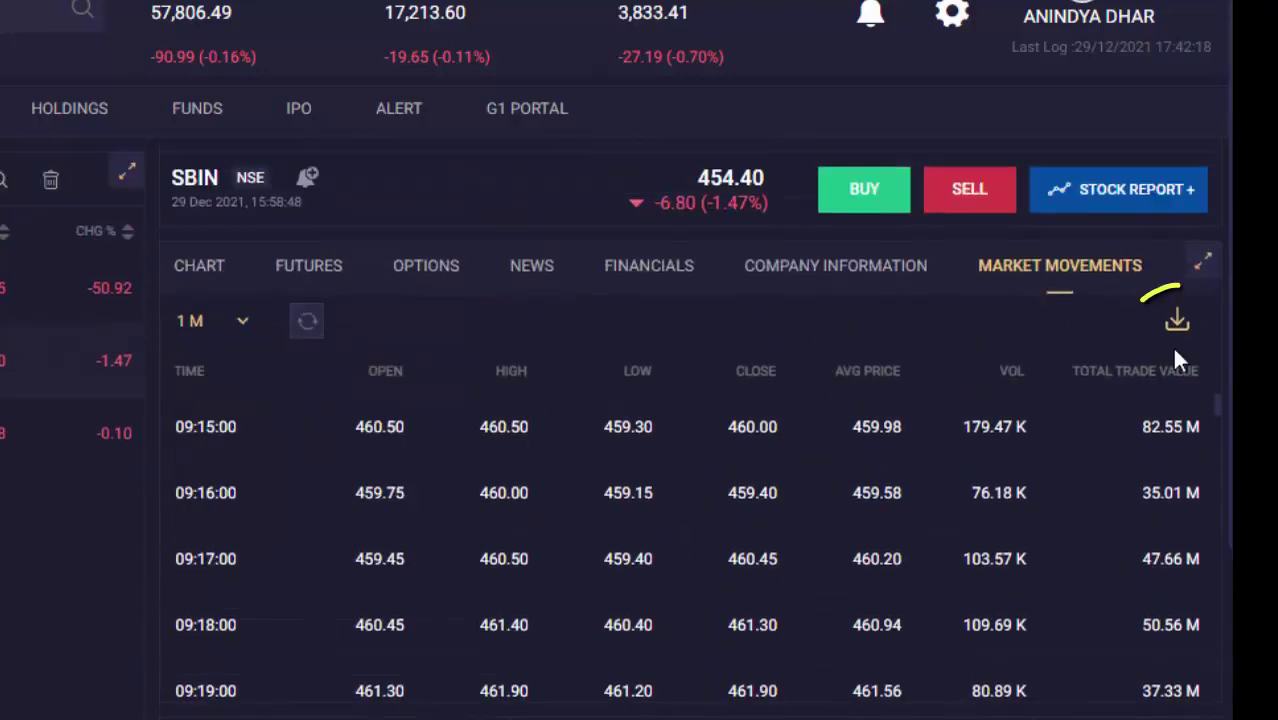
{"action": "left_click", "coordinate": [1177, 319]}
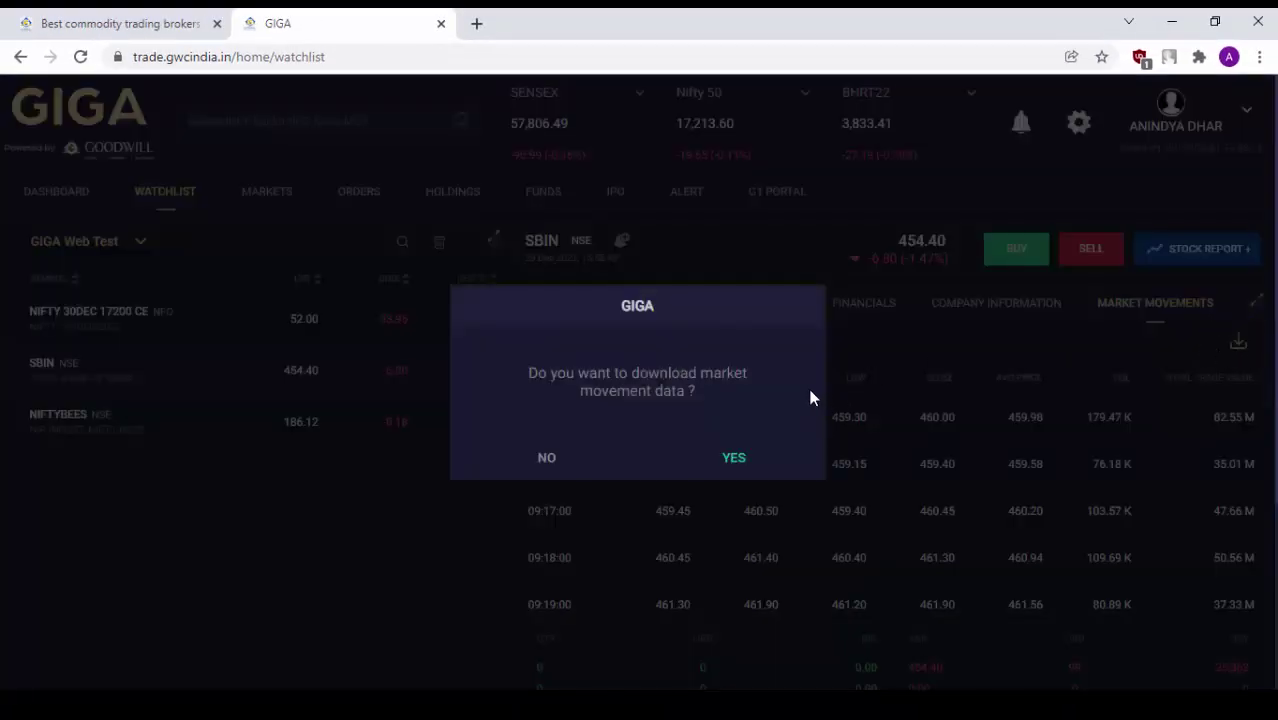
{"action": "left_click", "coordinate": [720, 462]}
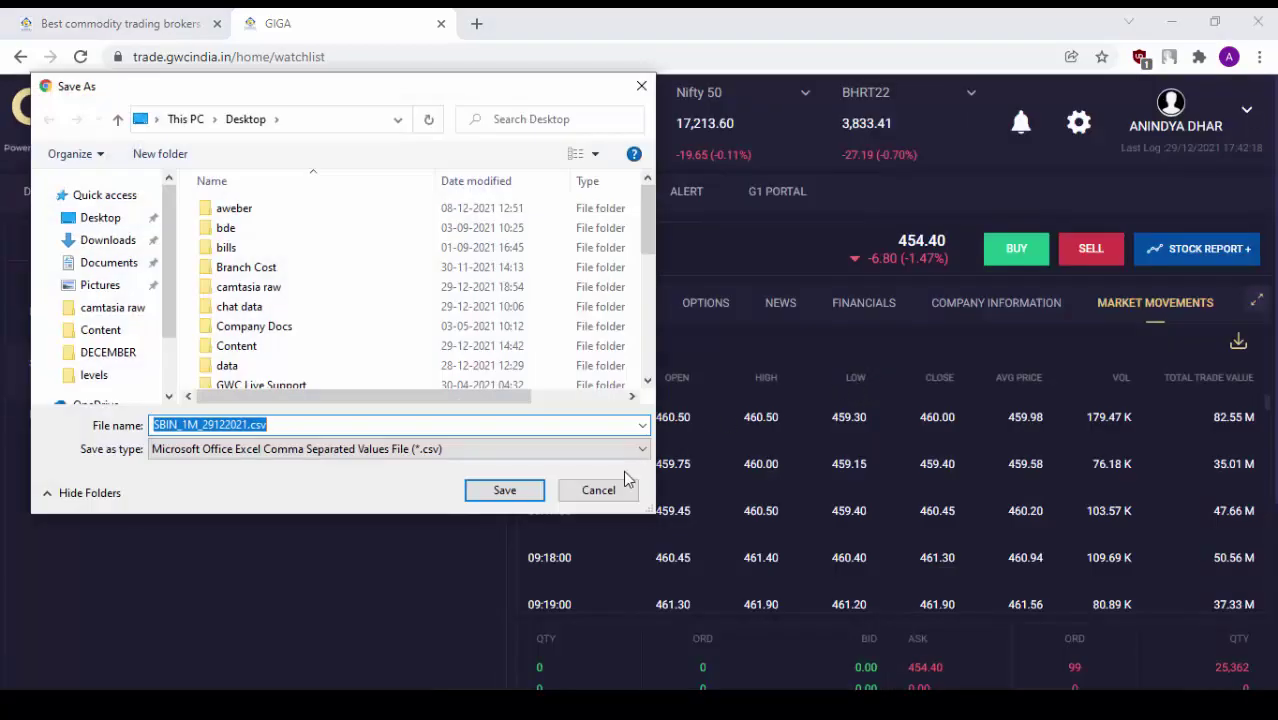
{"action": "left_click", "coordinate": [596, 490]}
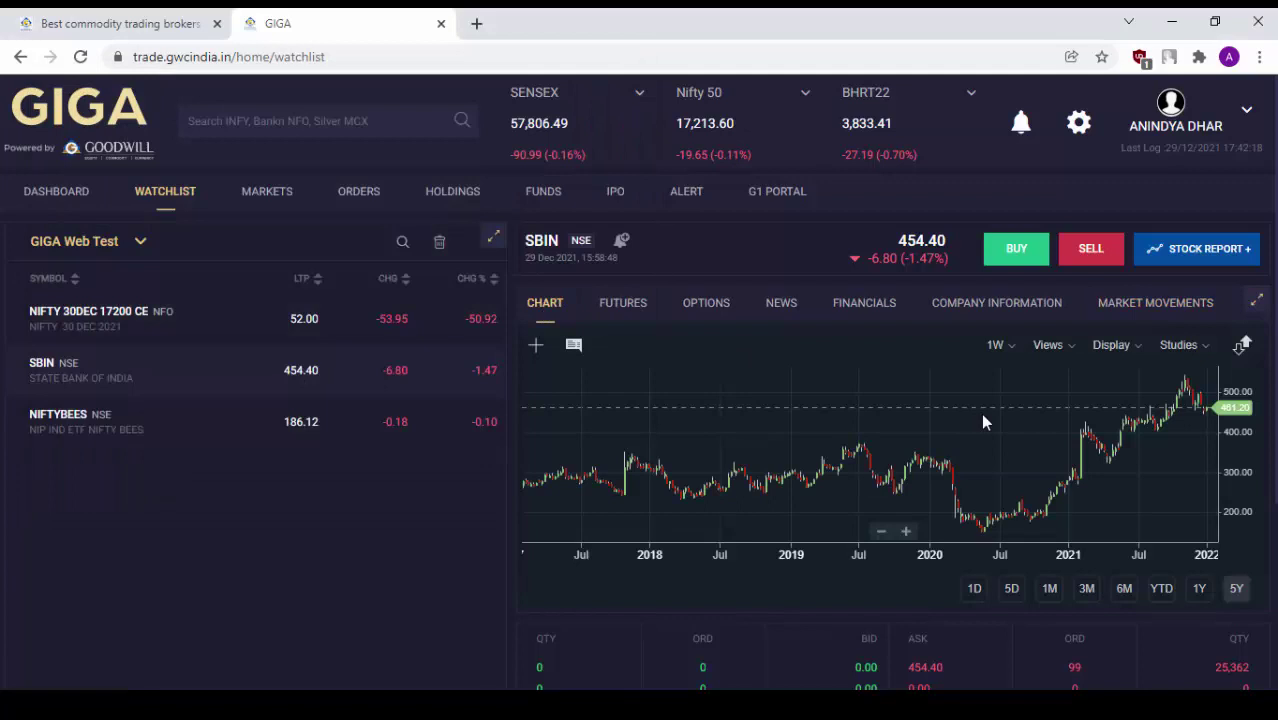
Open the full SBIN quote page, enlarge its chart, and switch the interval to 1 D.
{"action": "left_click", "coordinate": [1257, 304]}
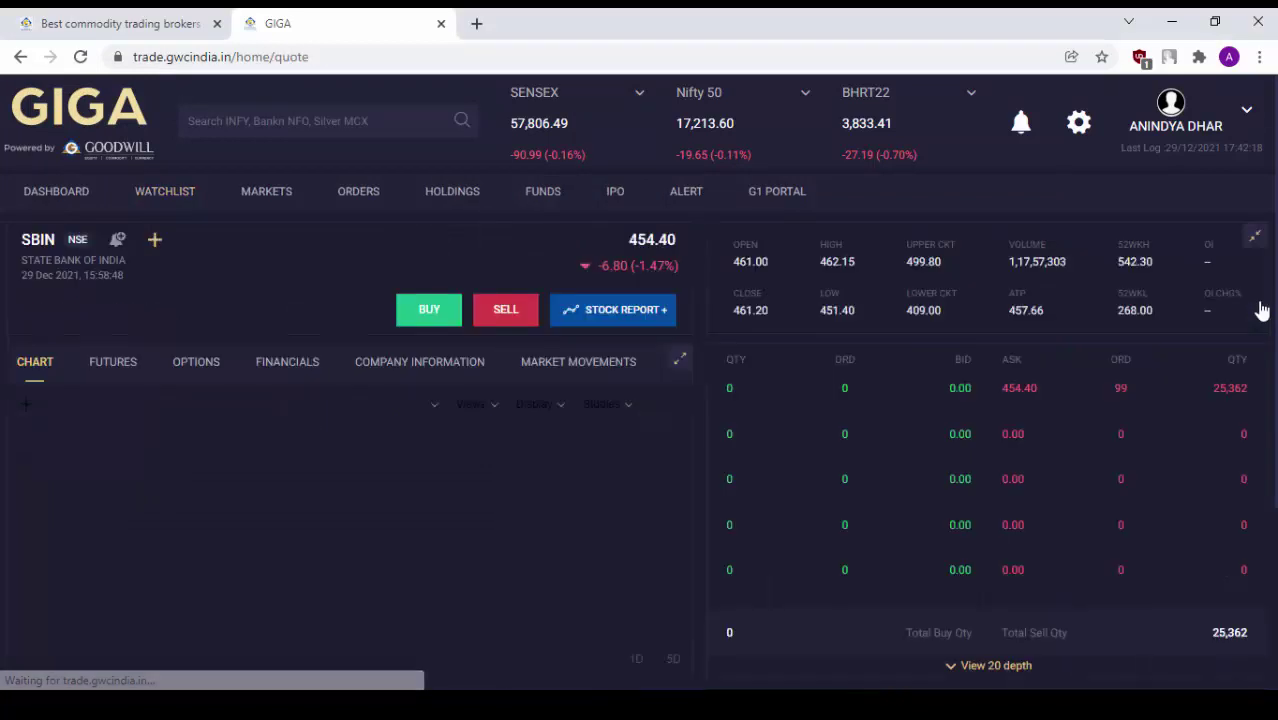
{"action": "left_click", "coordinate": [681, 362]}
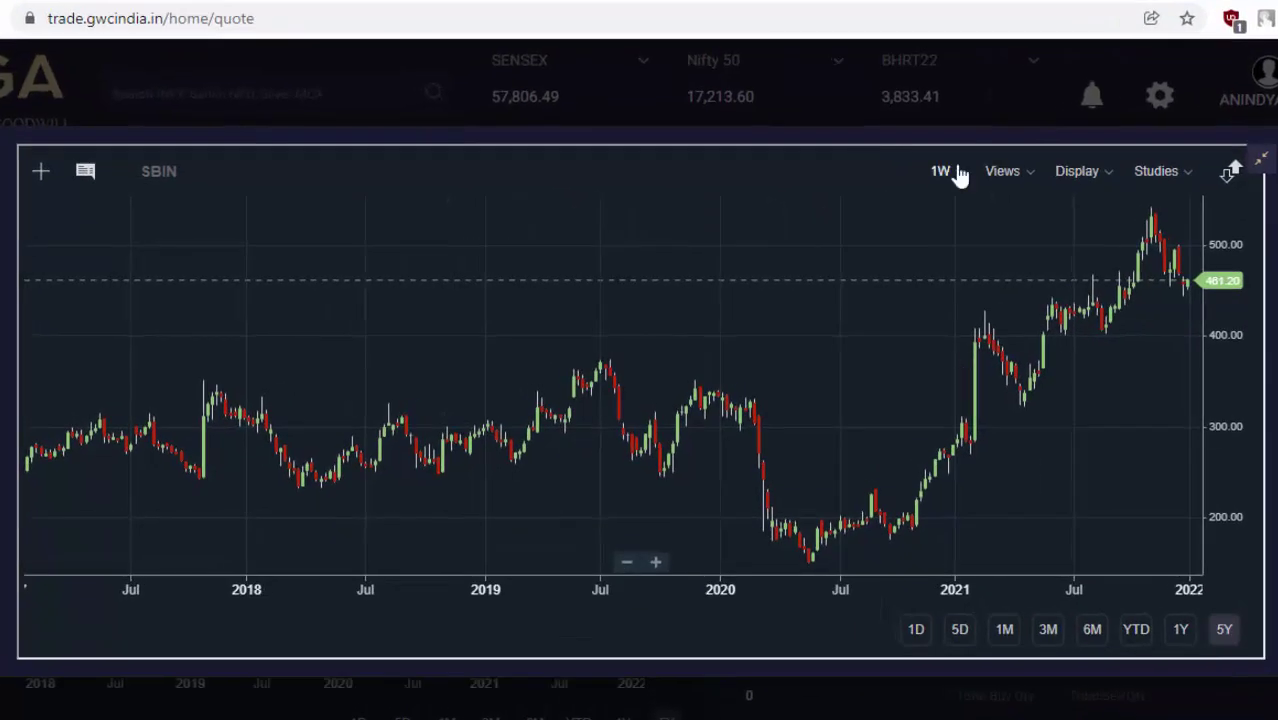
{"action": "left_click", "coordinate": [942, 172]}
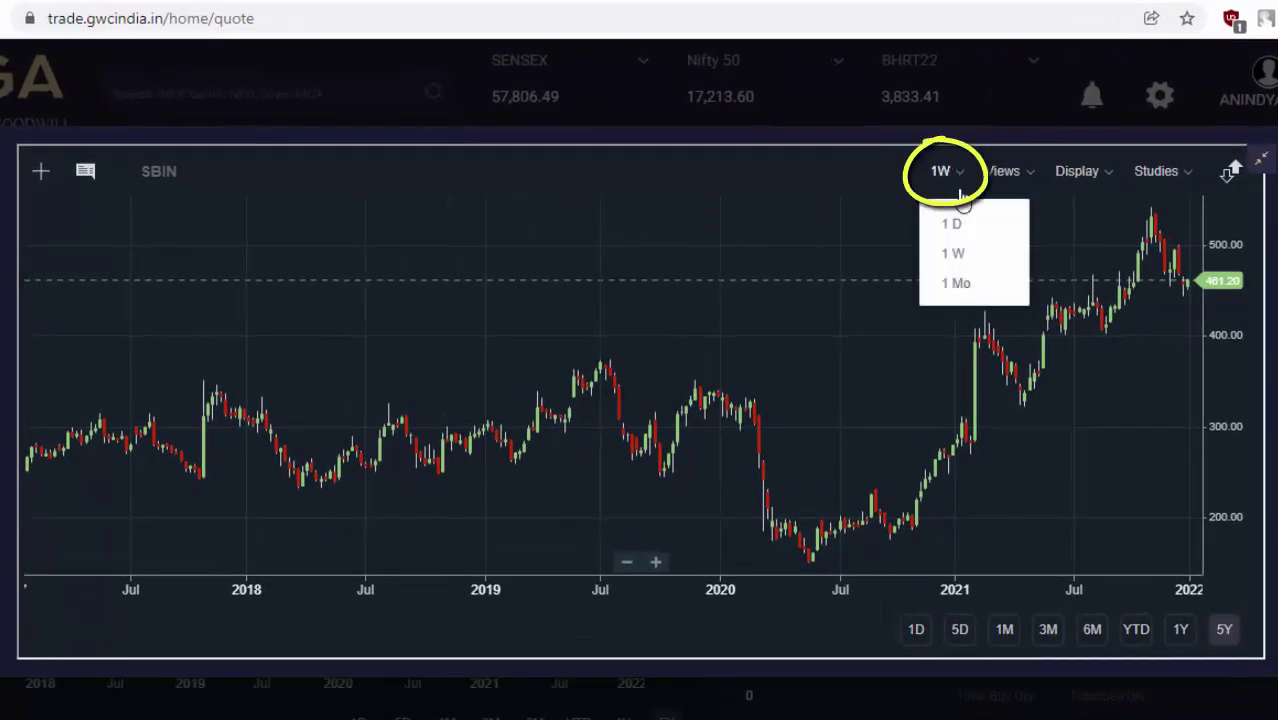
{"action": "left_click", "coordinate": [957, 226]}
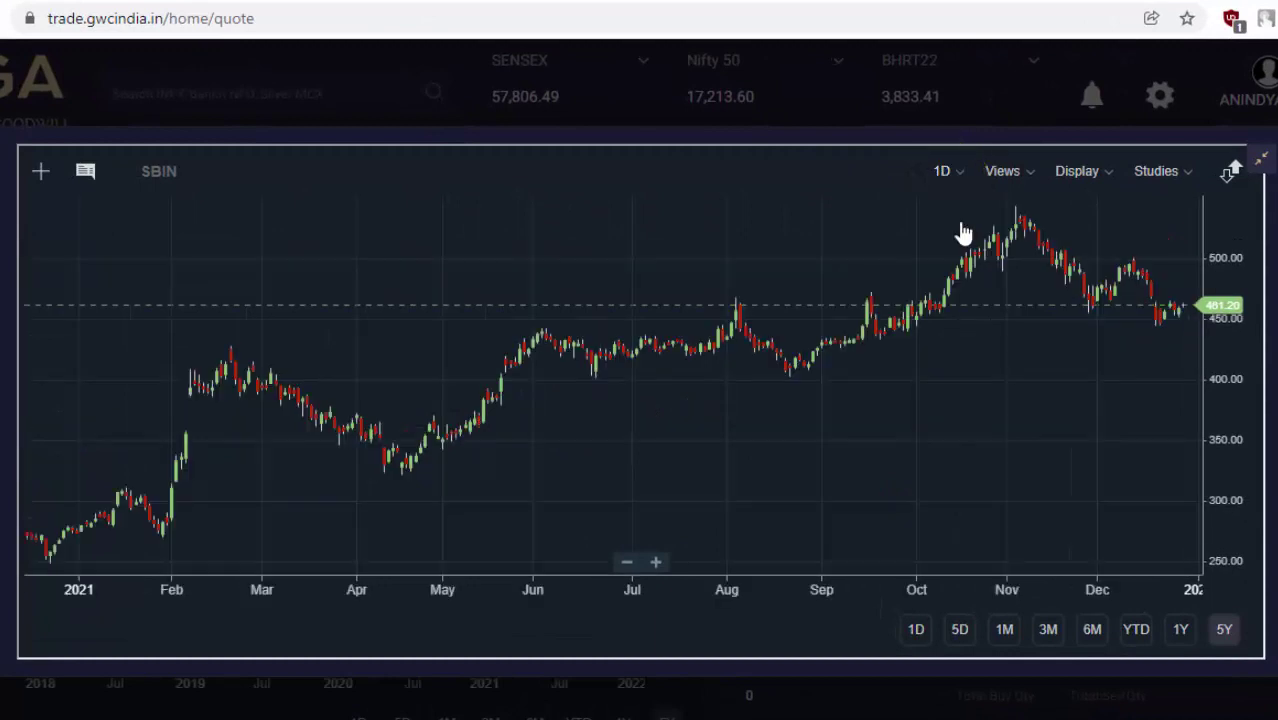
Preview the chart's Display style options and Studies list, closing each afterward.
{"action": "left_click", "coordinate": [1108, 177]}
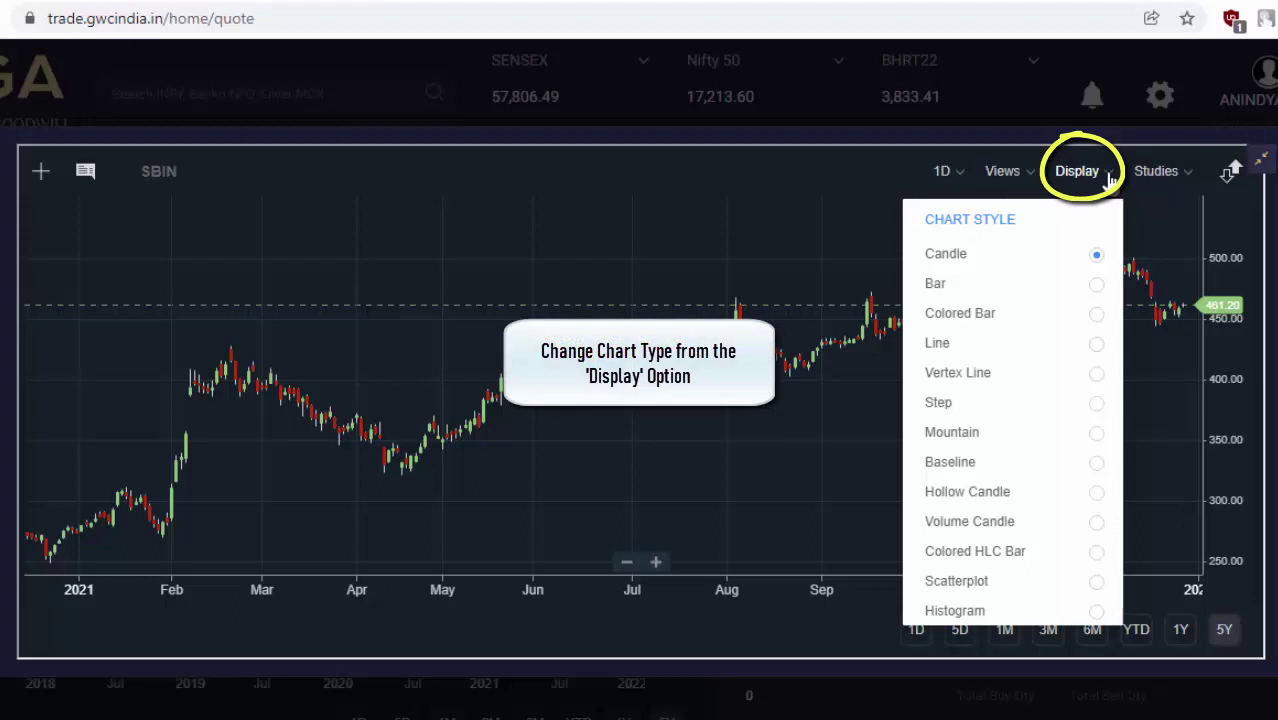
{"action": "left_click", "coordinate": [1108, 176]}
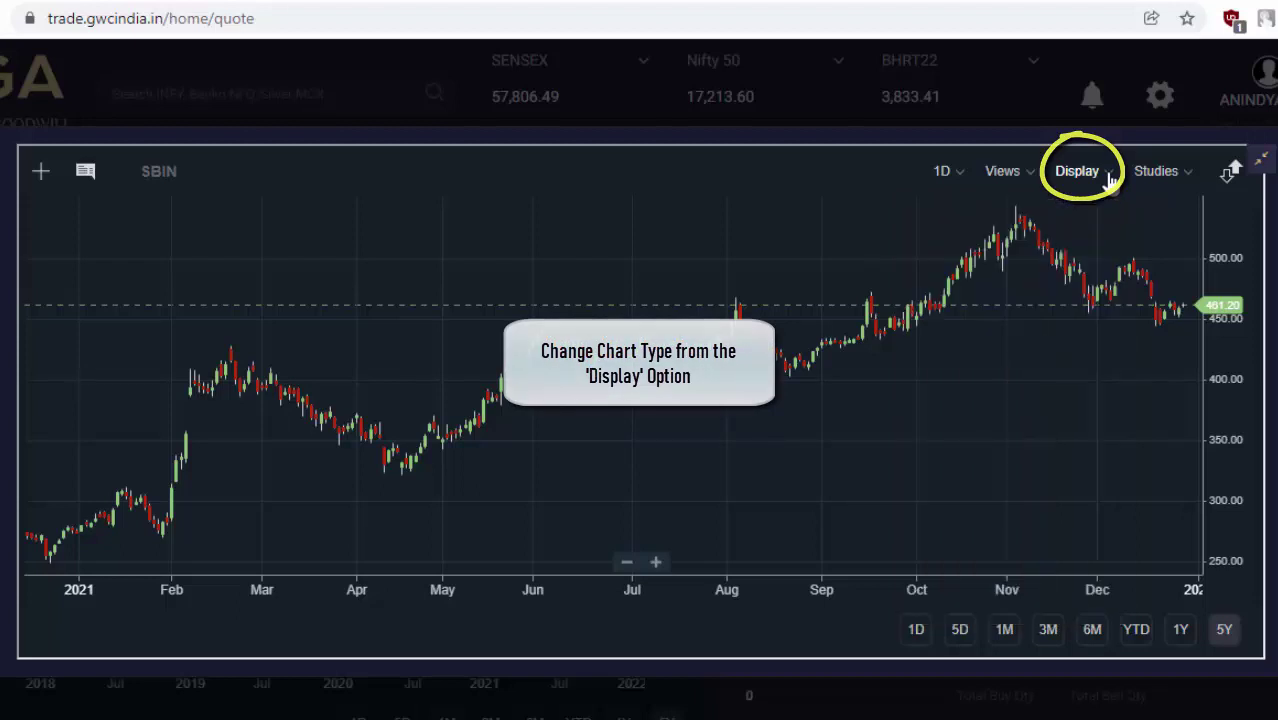
{"action": "left_click", "coordinate": [1188, 178]}
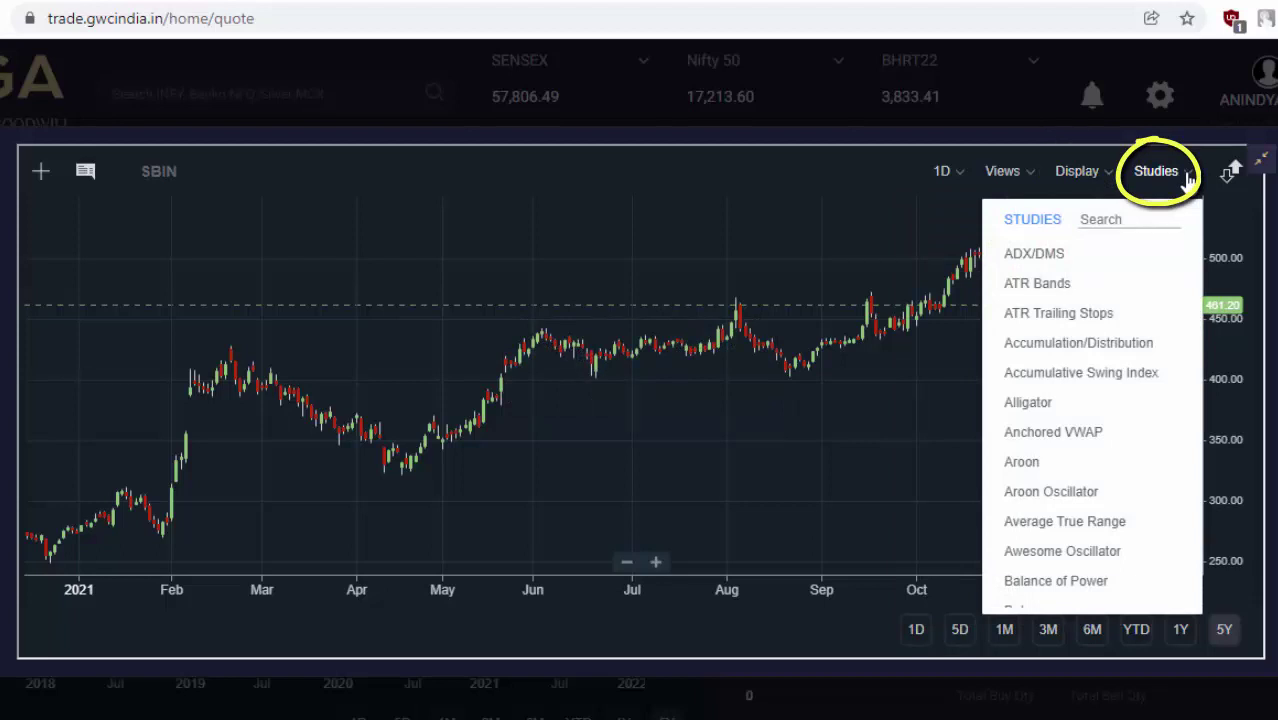
{"action": "left_click", "coordinate": [1188, 178]}
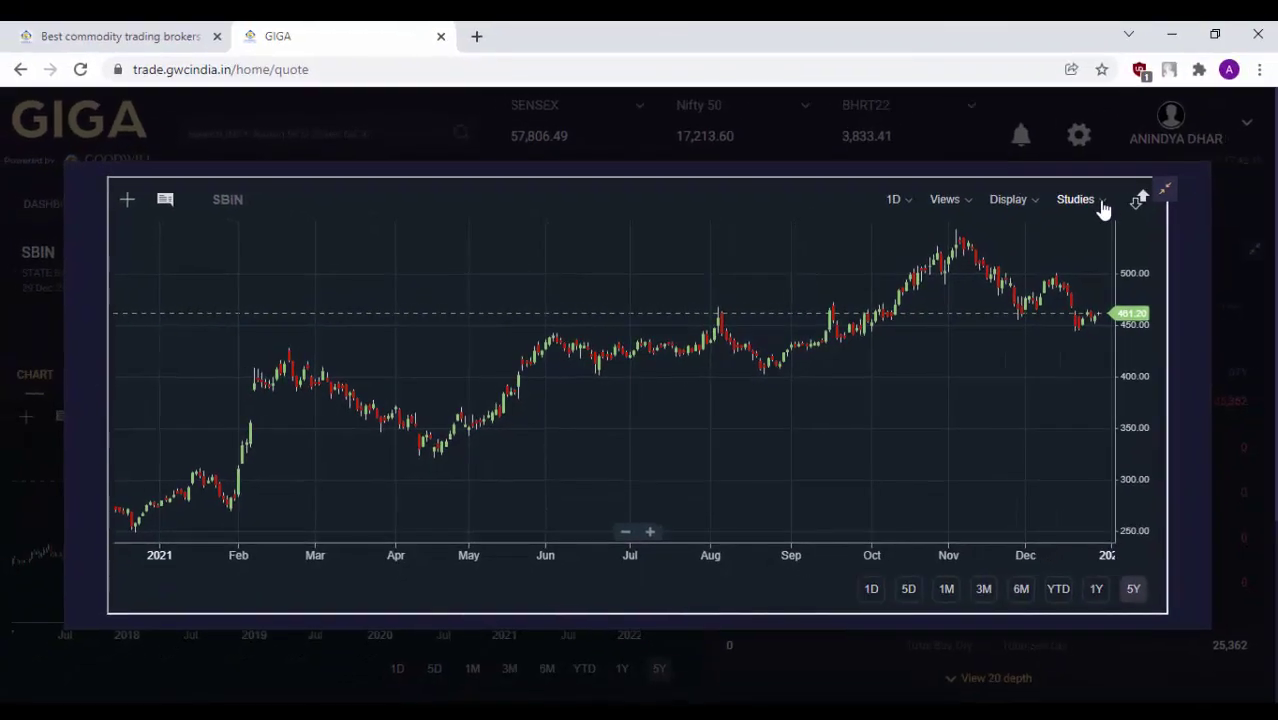
Shrink the chart, then browse Markets, its Derivatives movers, the Dashboard, and Holdings.
{"action": "left_click", "coordinate": [1163, 191]}
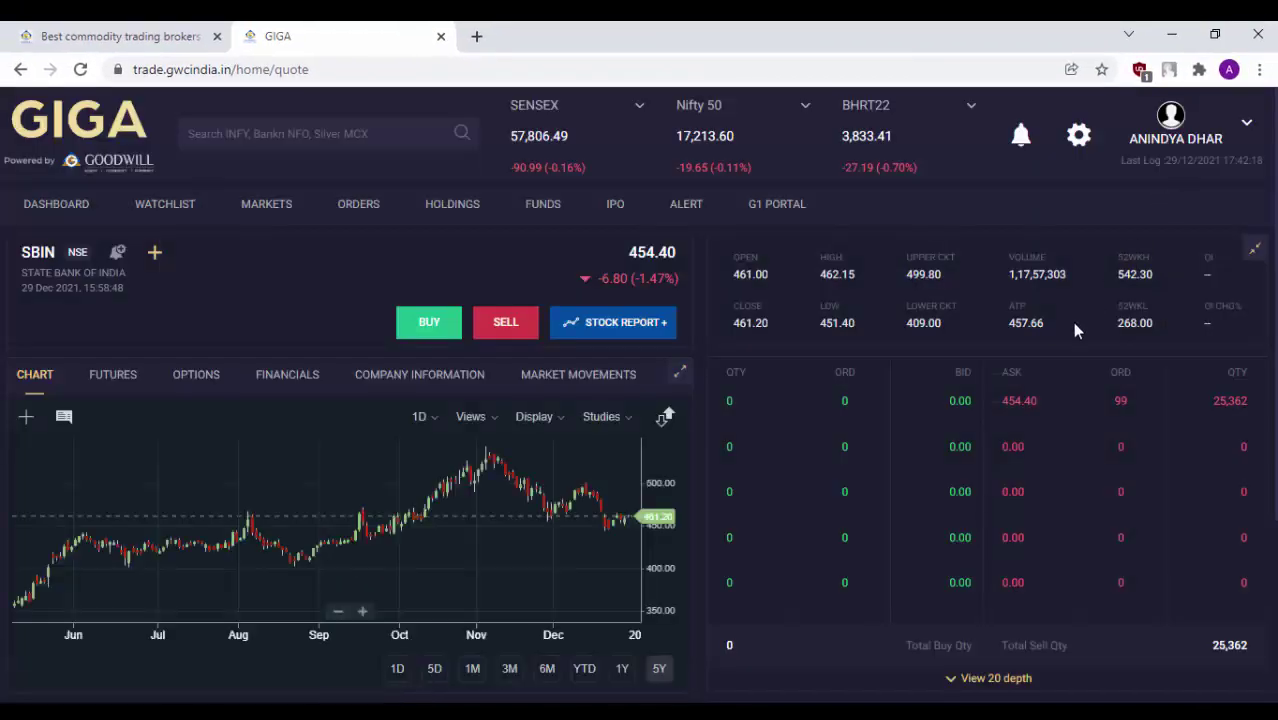
{"action": "left_click", "coordinate": [266, 204]}
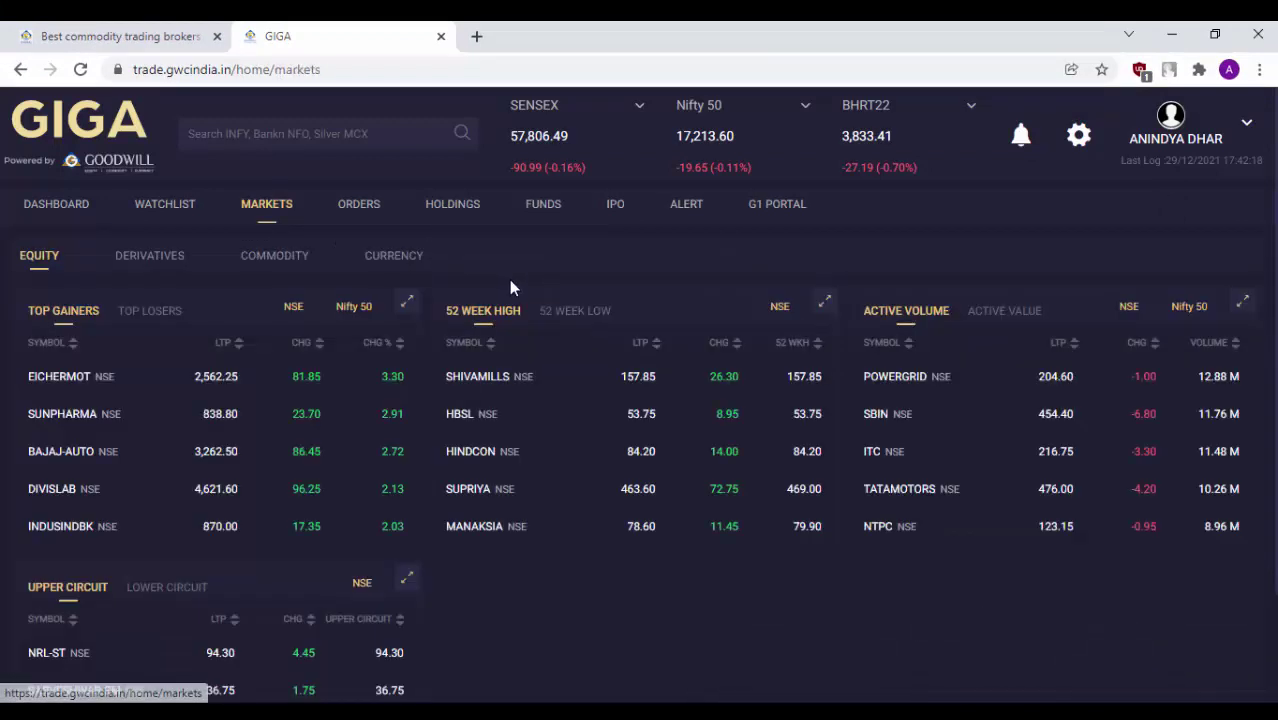
{"action": "scroll", "coordinate": [603, 249], "scroll_direction": "down", "scroll_amount": 1}
{"action": "scroll", "coordinate": [603, 249], "scroll_direction": "up", "scroll_amount": 1}
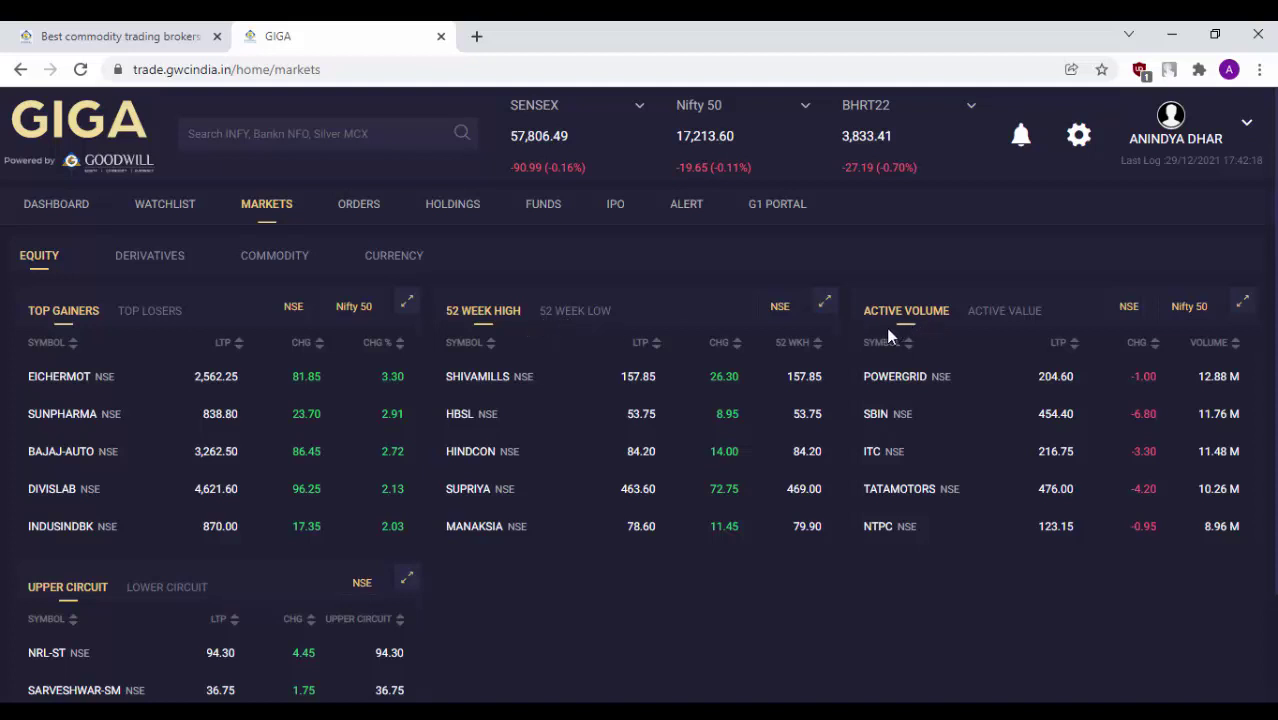
{"action": "left_click", "coordinate": [150, 255]}
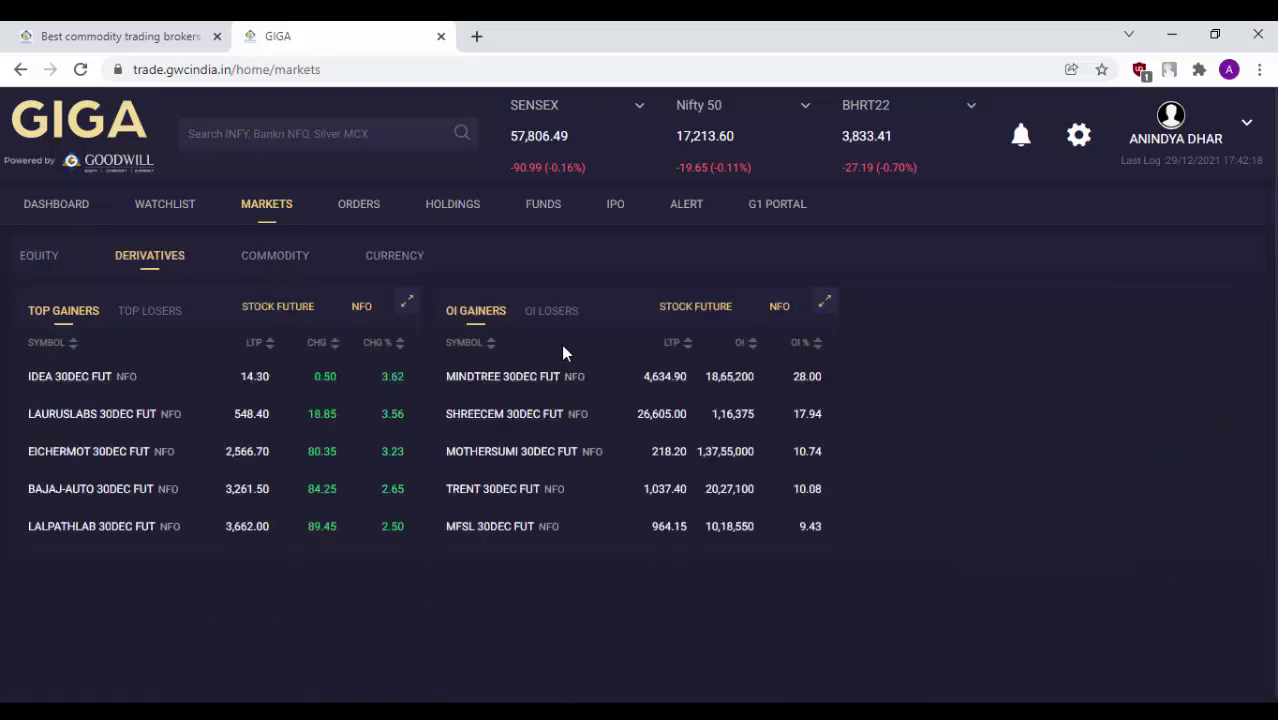
{"action": "left_click", "coordinate": [46, 214]}
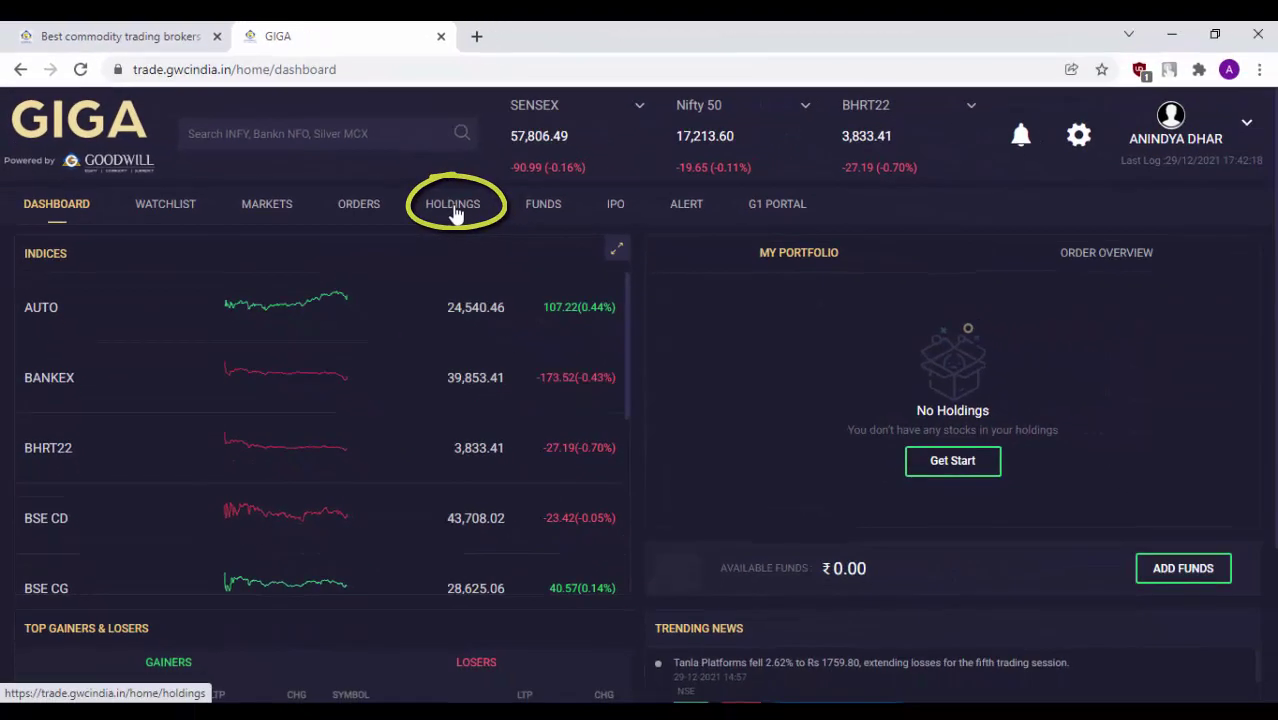
{"action": "left_click", "coordinate": [453, 207]}
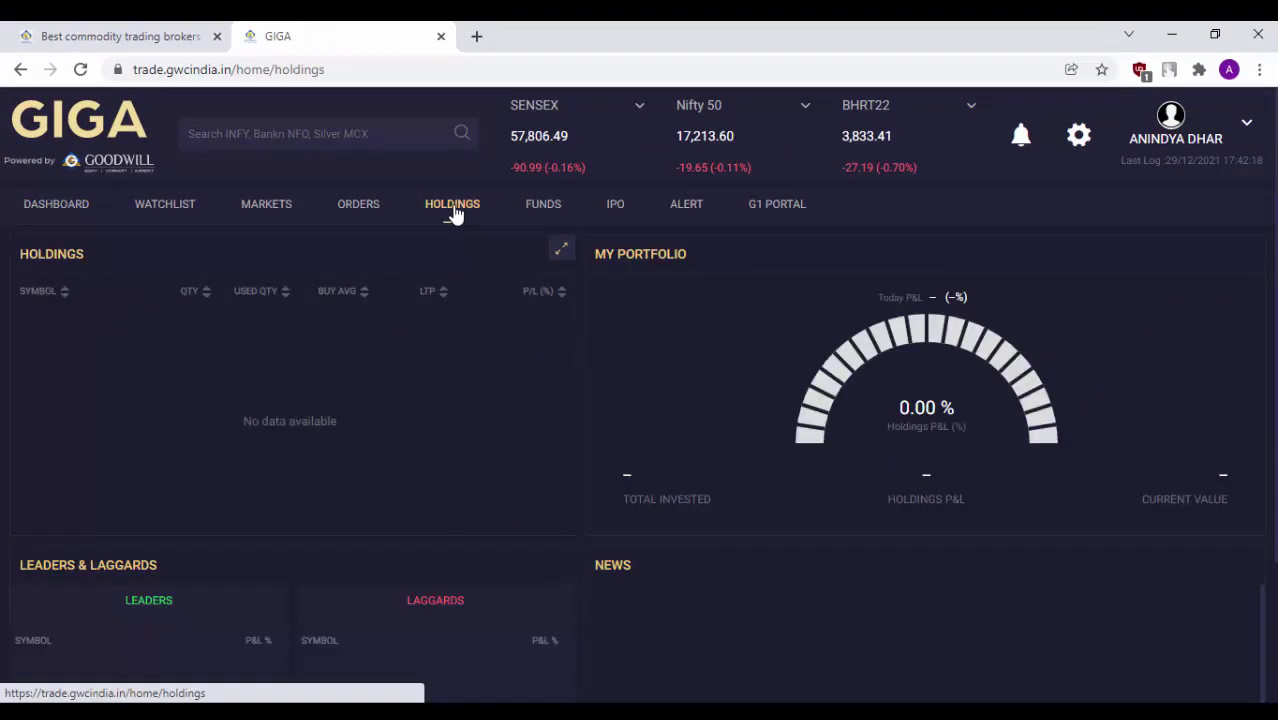
From the watchlist, select SBIN and use its alert bell to reach the Alerts page.
{"action": "left_click", "coordinate": [168, 207]}
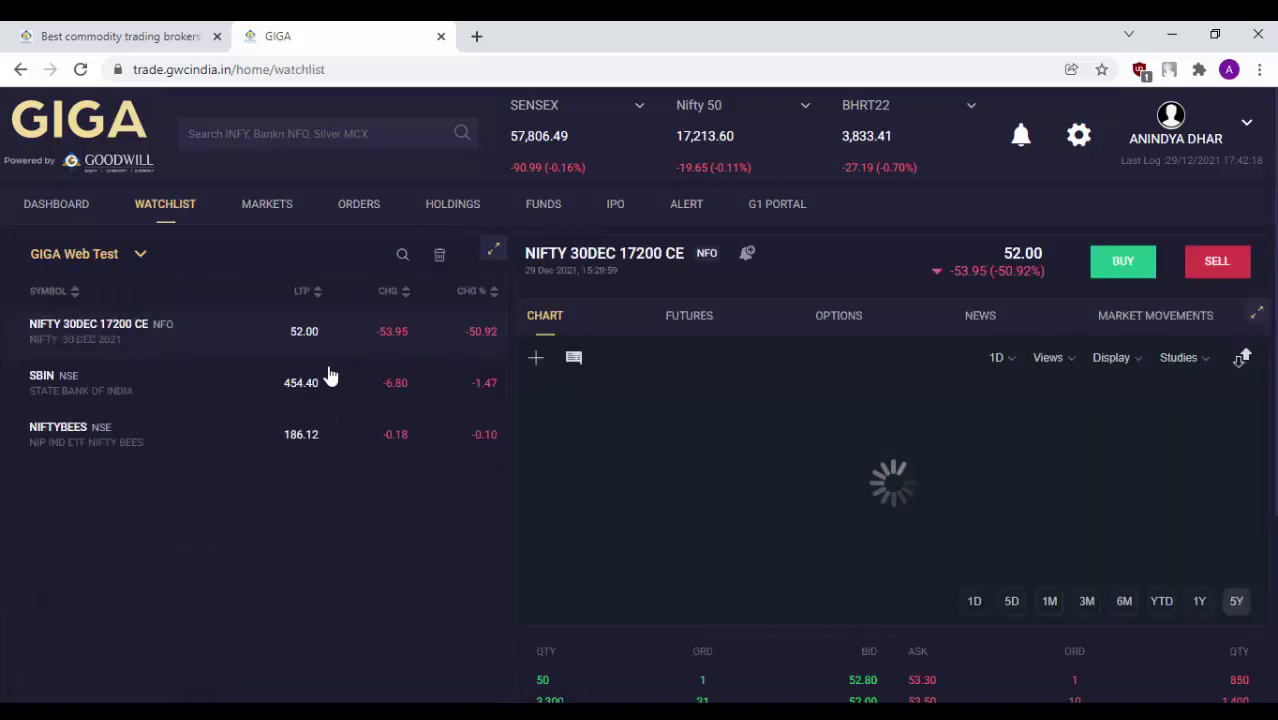
{"action": "left_click", "coordinate": [209, 389]}
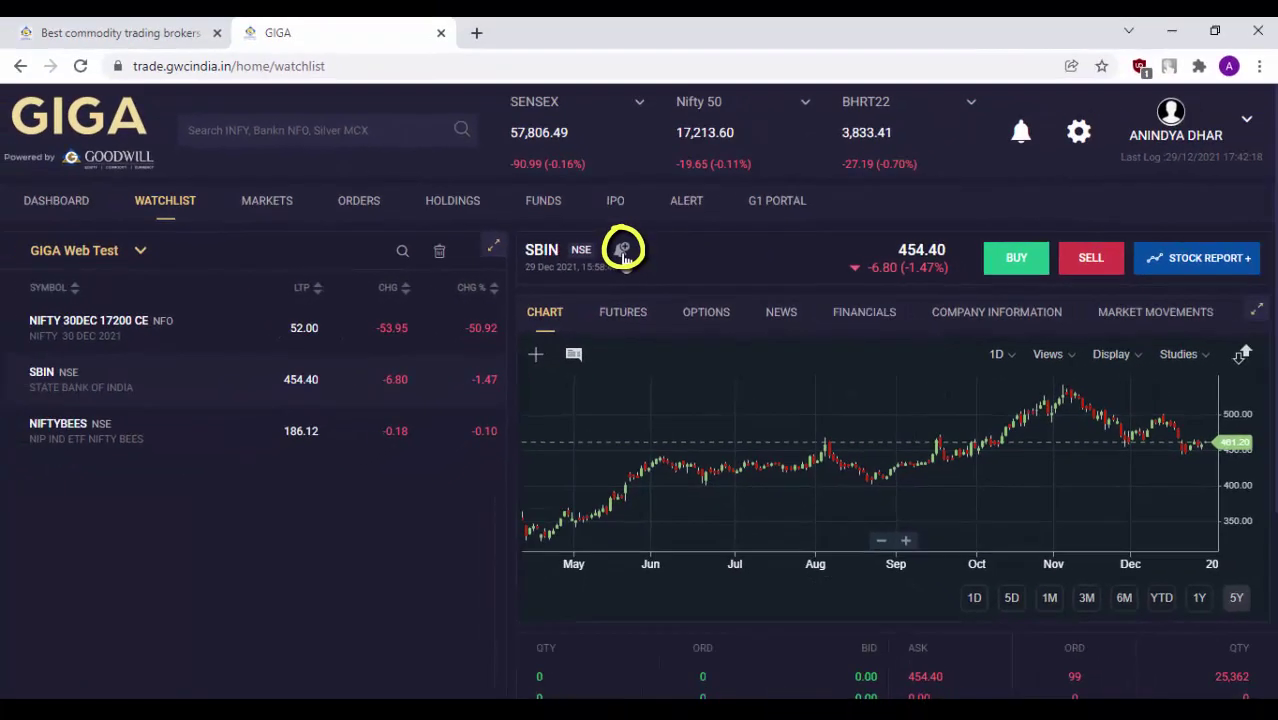
{"action": "left_click", "coordinate": [622, 252]}
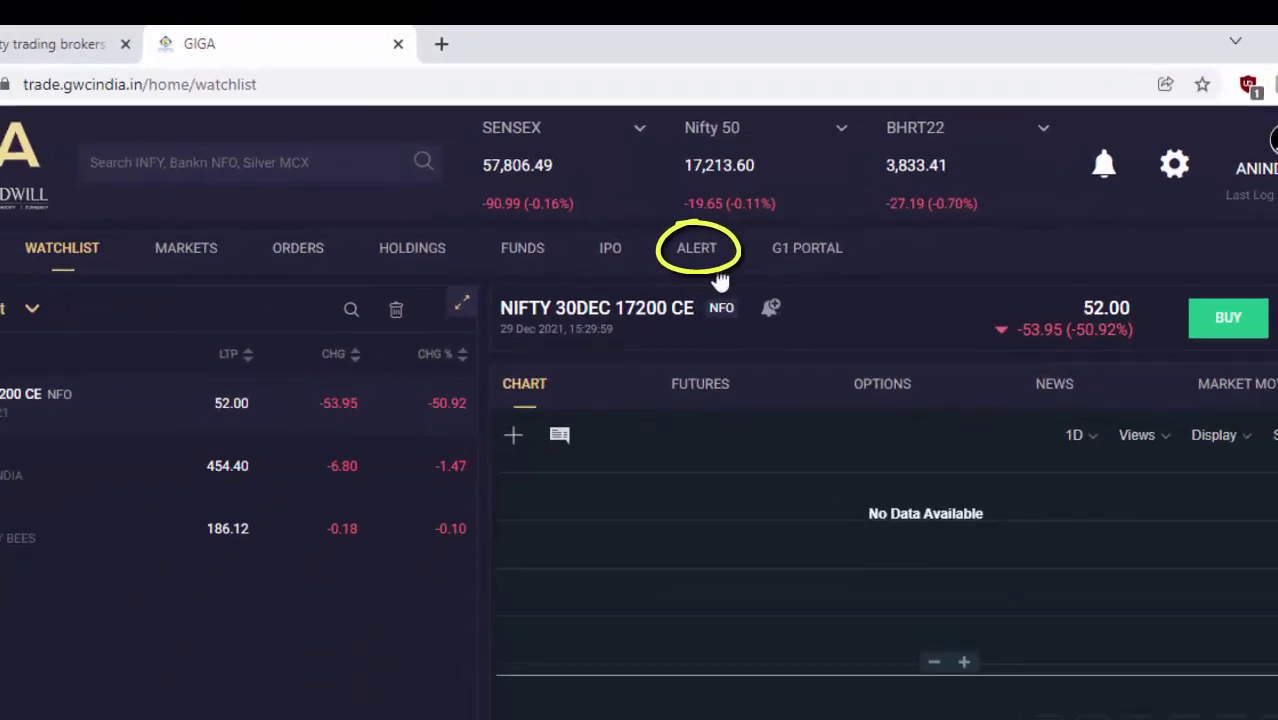
{"action": "left_click", "coordinate": [699, 250]}
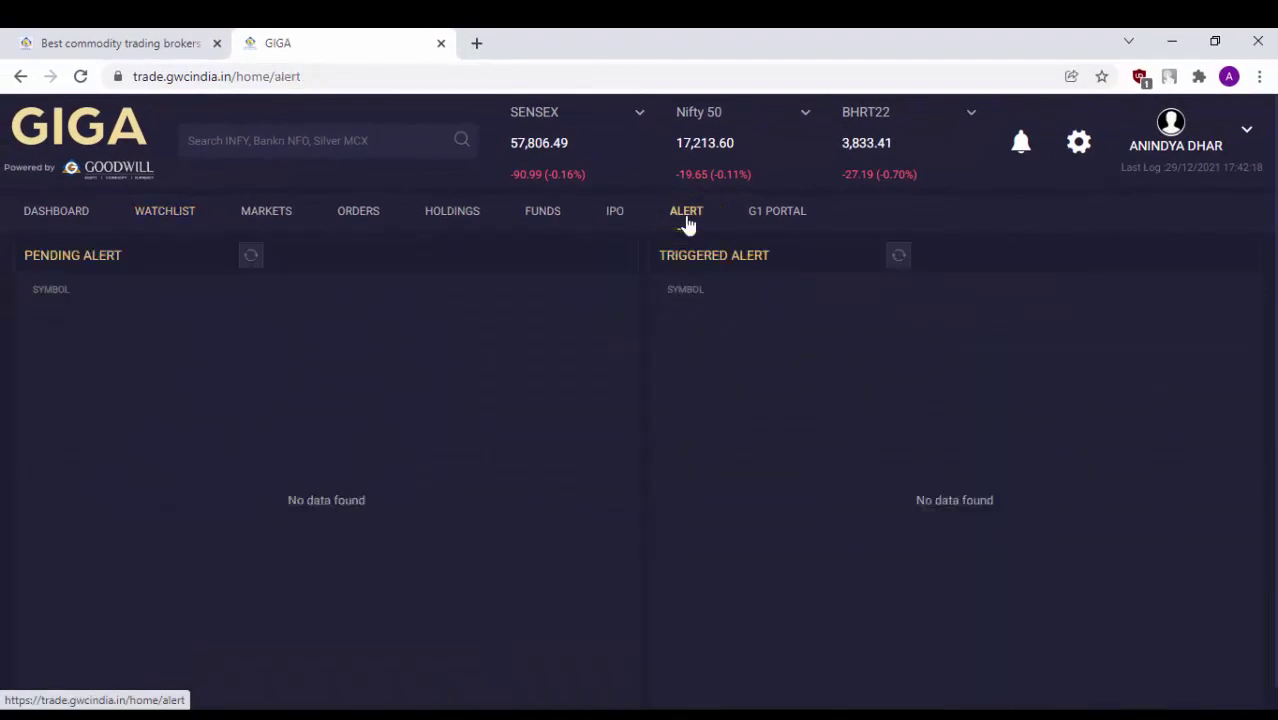
Go back to the Dashboard showing index values, no holdings and ₹0.00 funds.
{"action": "left_click", "coordinate": [57, 222]}
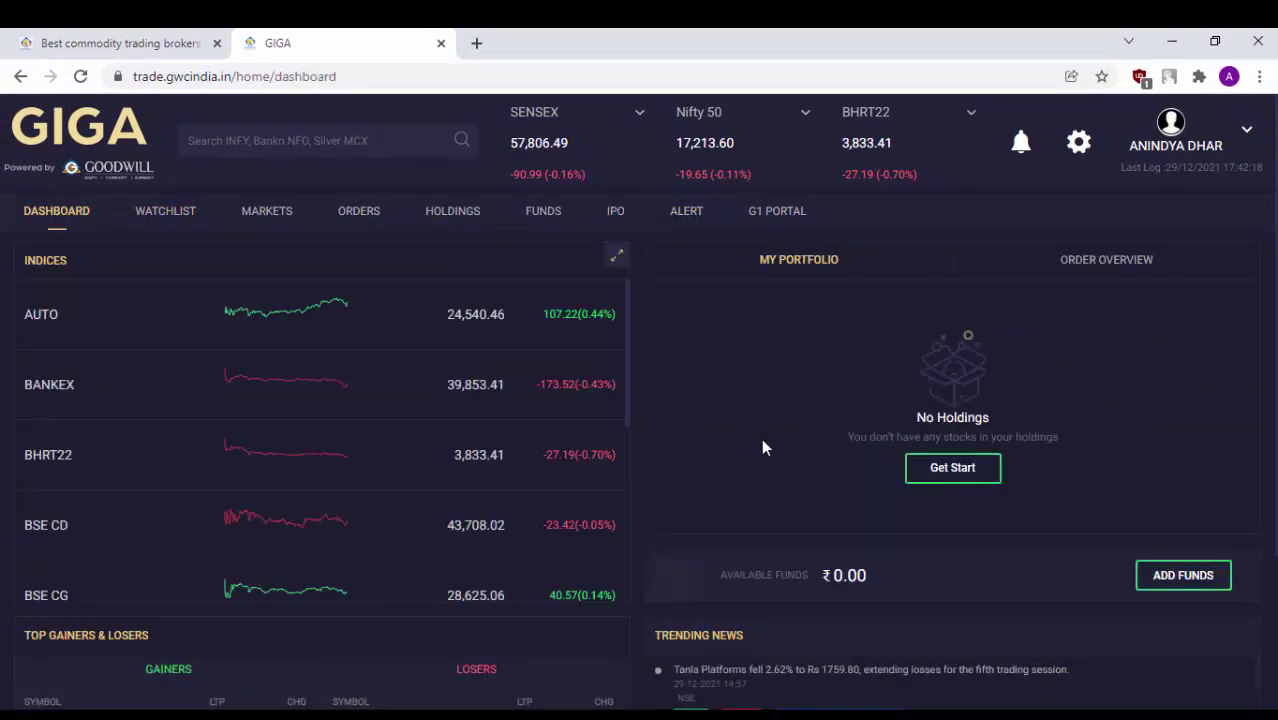